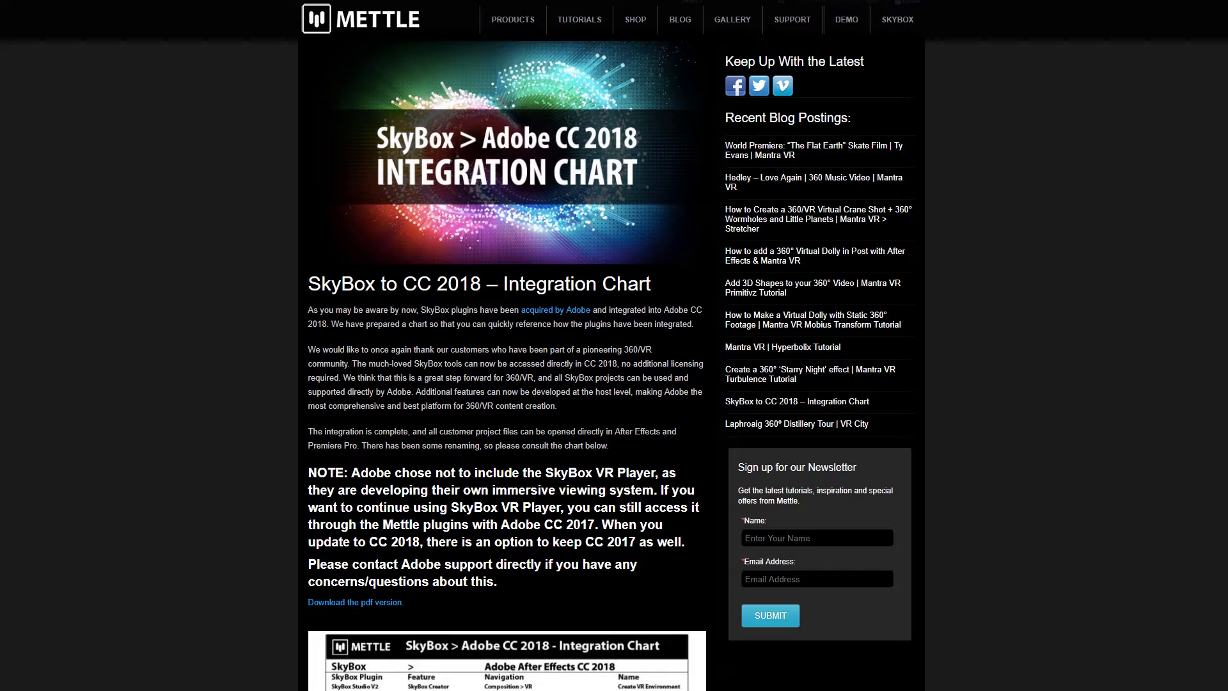
- Read through the SkyBox to CC 2018 integration article down to its plugin chart
{"action": "scroll", "coordinate": [610, 361], "scroll_direction": "down", "scroll_amount": 2}
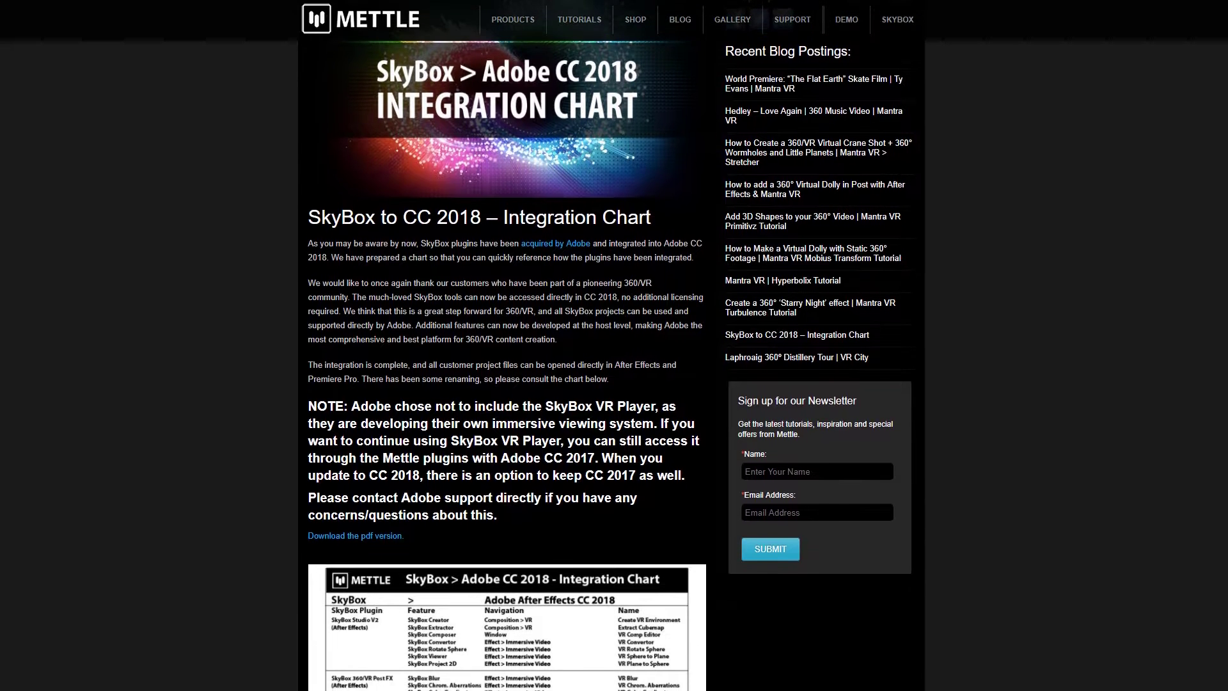
{"action": "scroll", "coordinate": [610, 361], "scroll_direction": "down", "scroll_amount": 3}
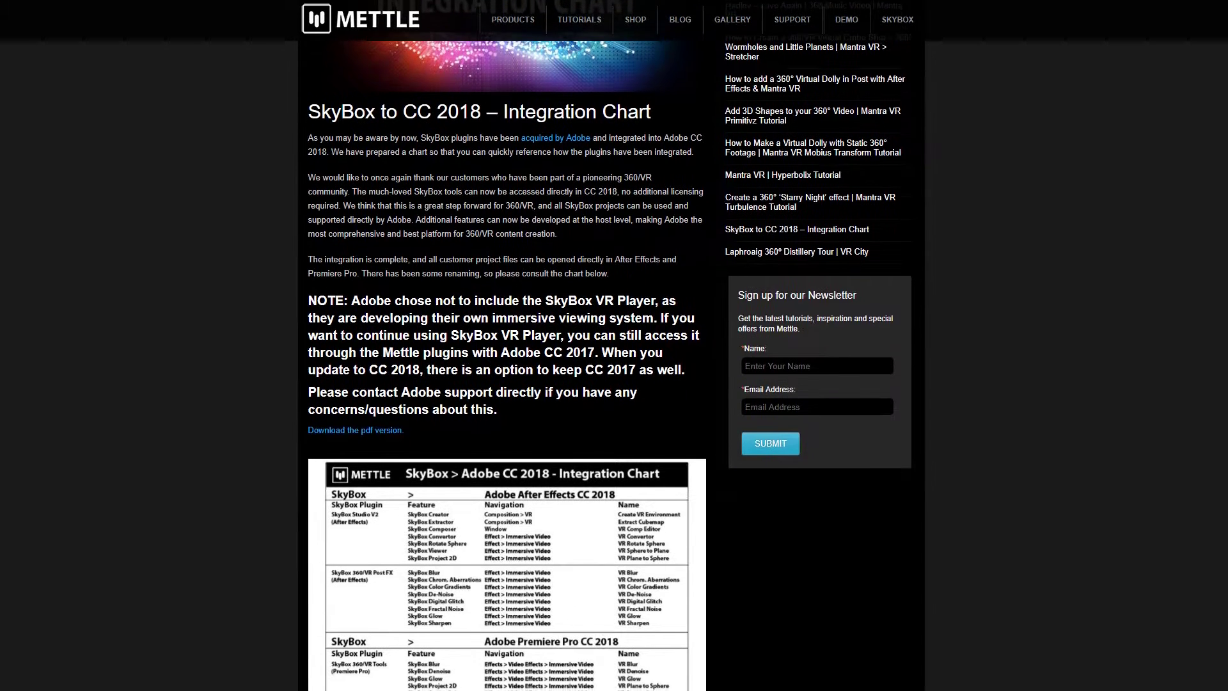
{"action": "scroll", "coordinate": [610, 361], "scroll_direction": "down", "scroll_amount": 3}
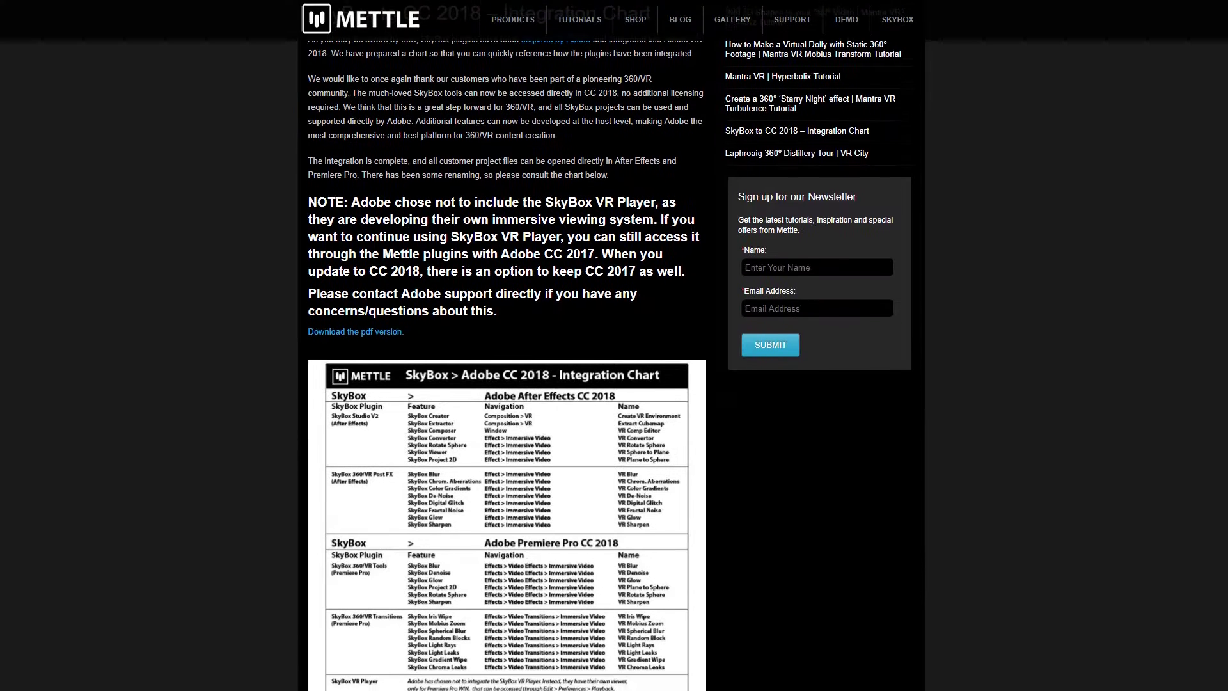
{"action": "scroll", "coordinate": [610, 362], "scroll_direction": "down", "scroll_amount": 2}
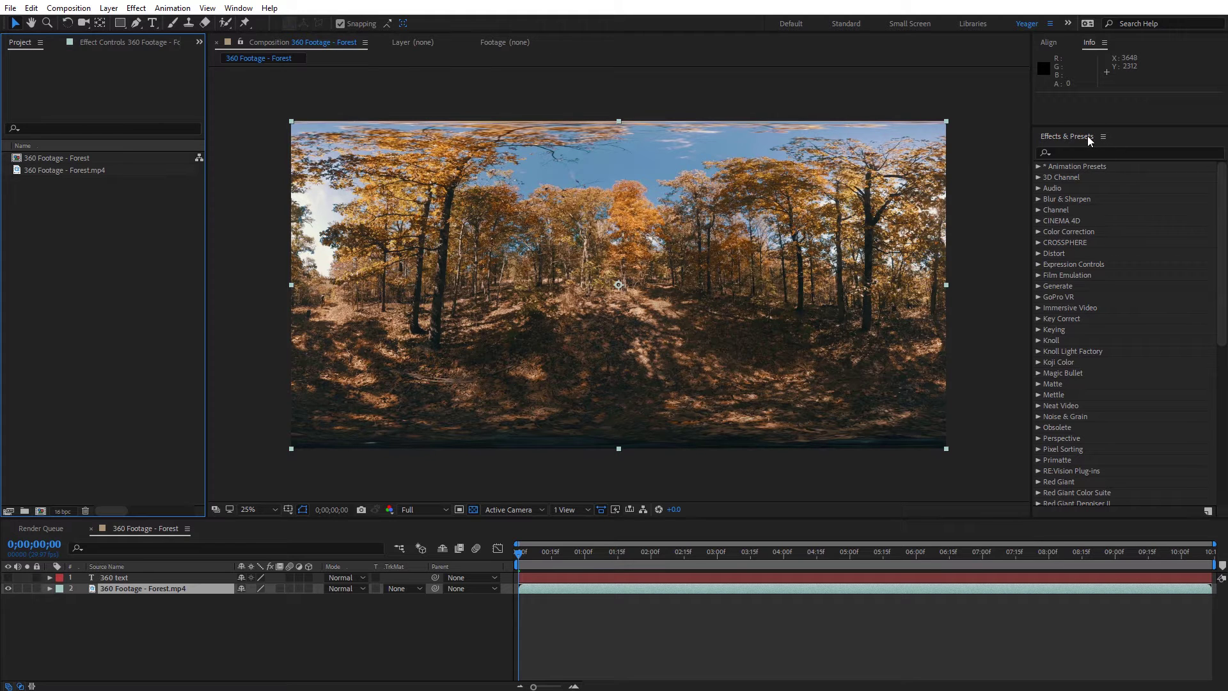
- Switch to After Effects and search the effects and presets for "vr"
{"action": "left_click", "coordinate": [1079, 152]}
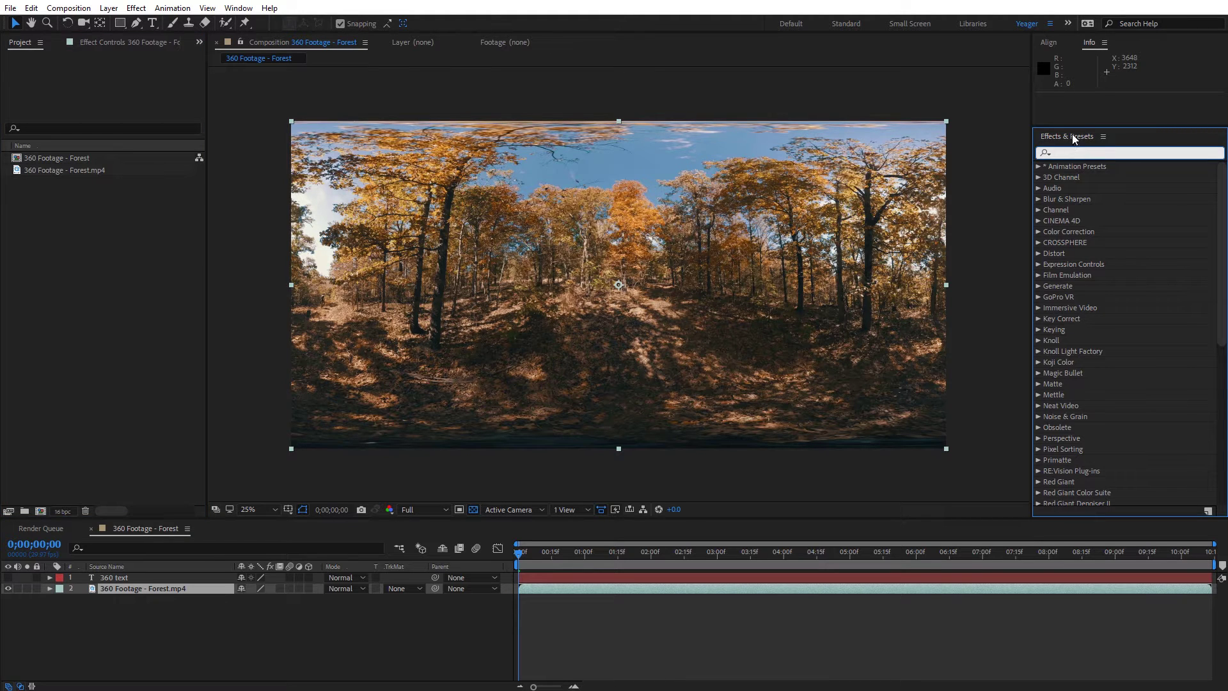
{"action": "left_click", "coordinate": [237, 8]}
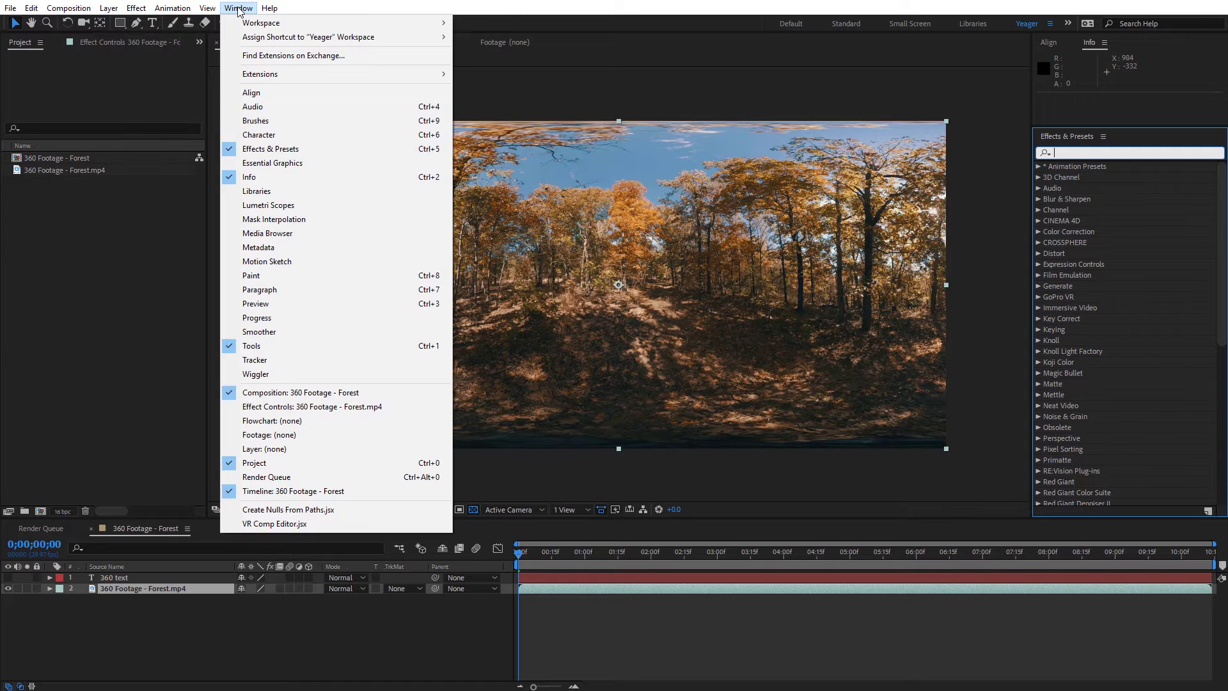
{"action": "left_click", "coordinate": [1077, 151]}
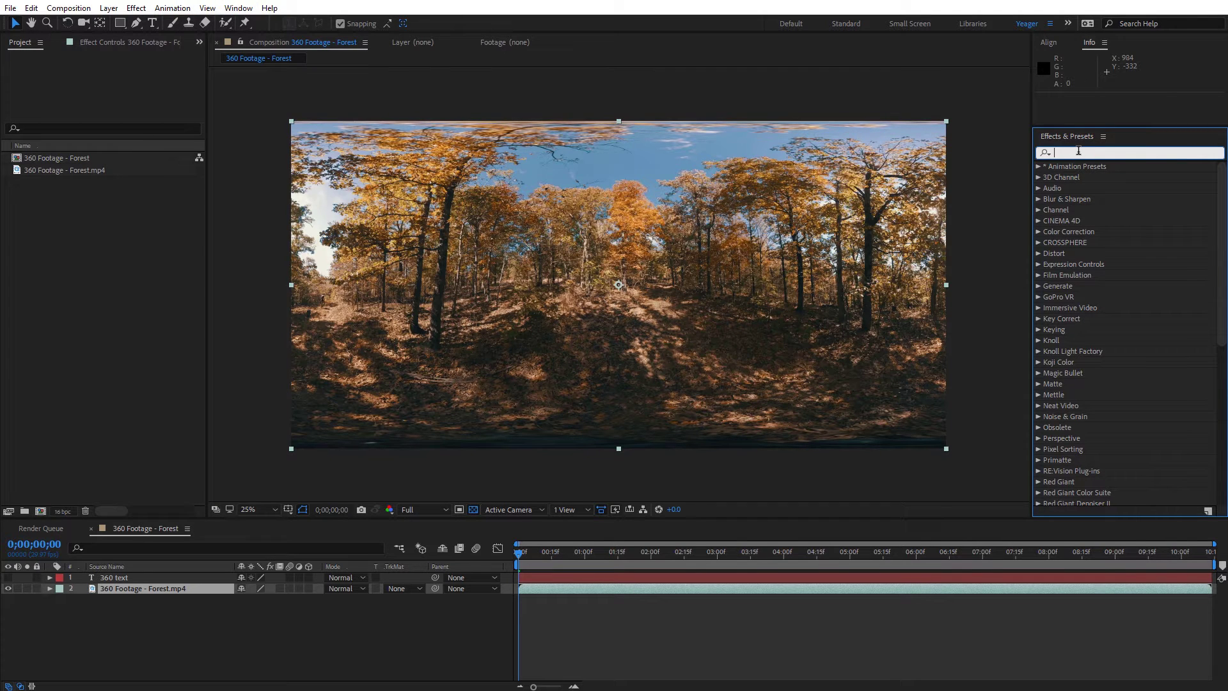
{"action": "type", "text": "vr"}
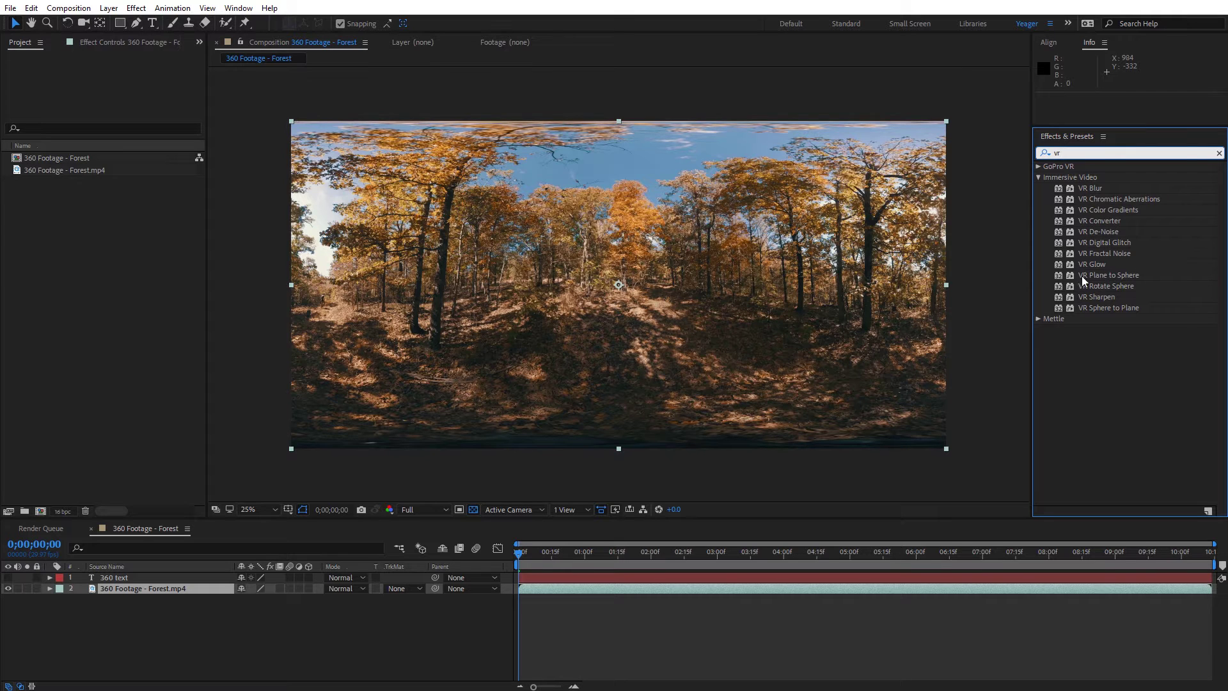
- Look over the Immersive Video effects, including VR Blur, VR De-Noise, VR Glow and VR Sharpen
{"action": "left_click", "coordinate": [1088, 189]}
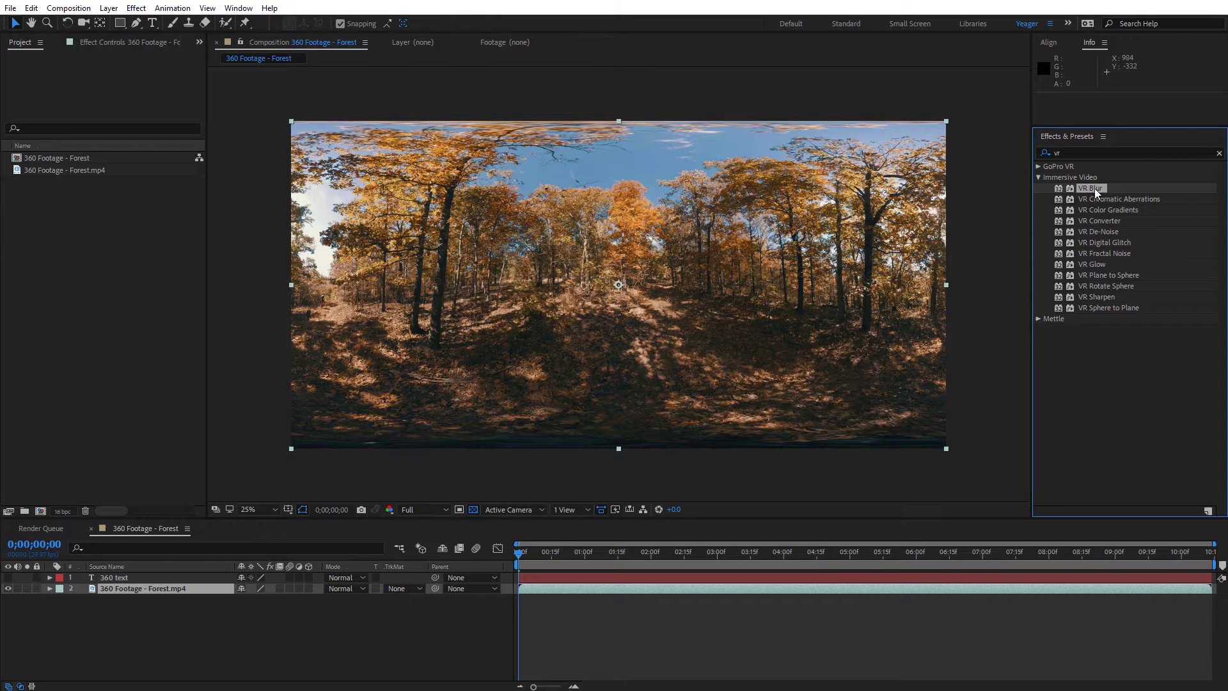
{"action": "left_click", "coordinate": [1093, 233]}
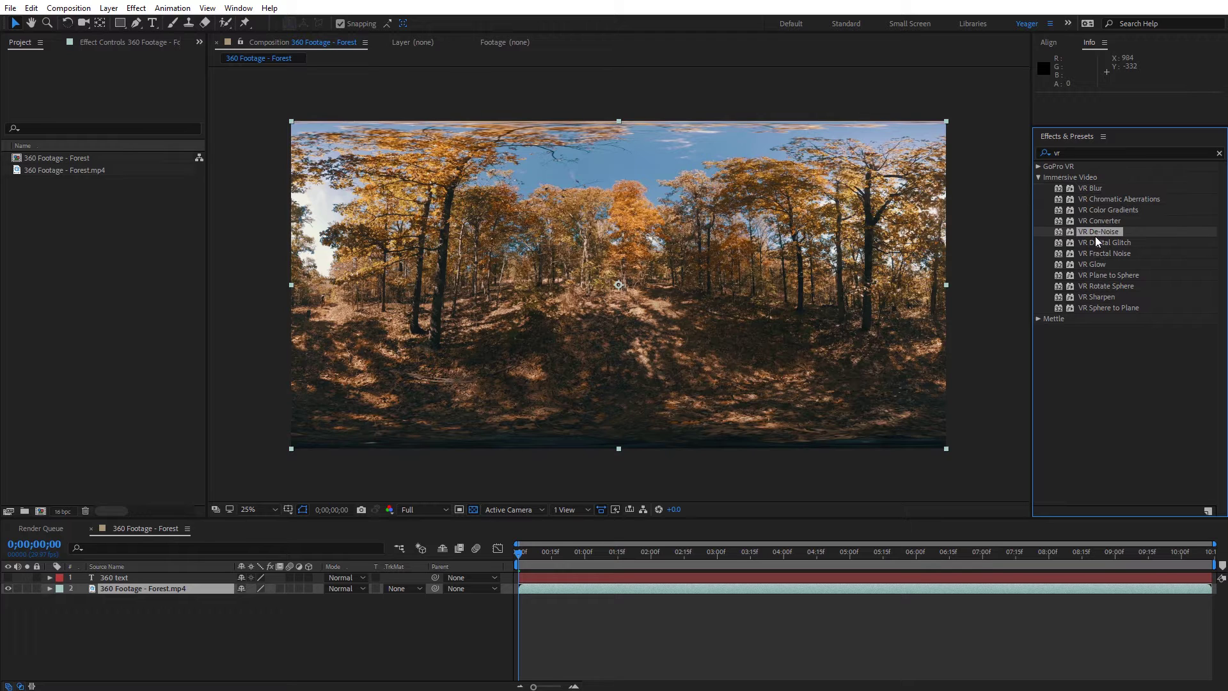
{"action": "left_click", "coordinate": [1091, 264]}
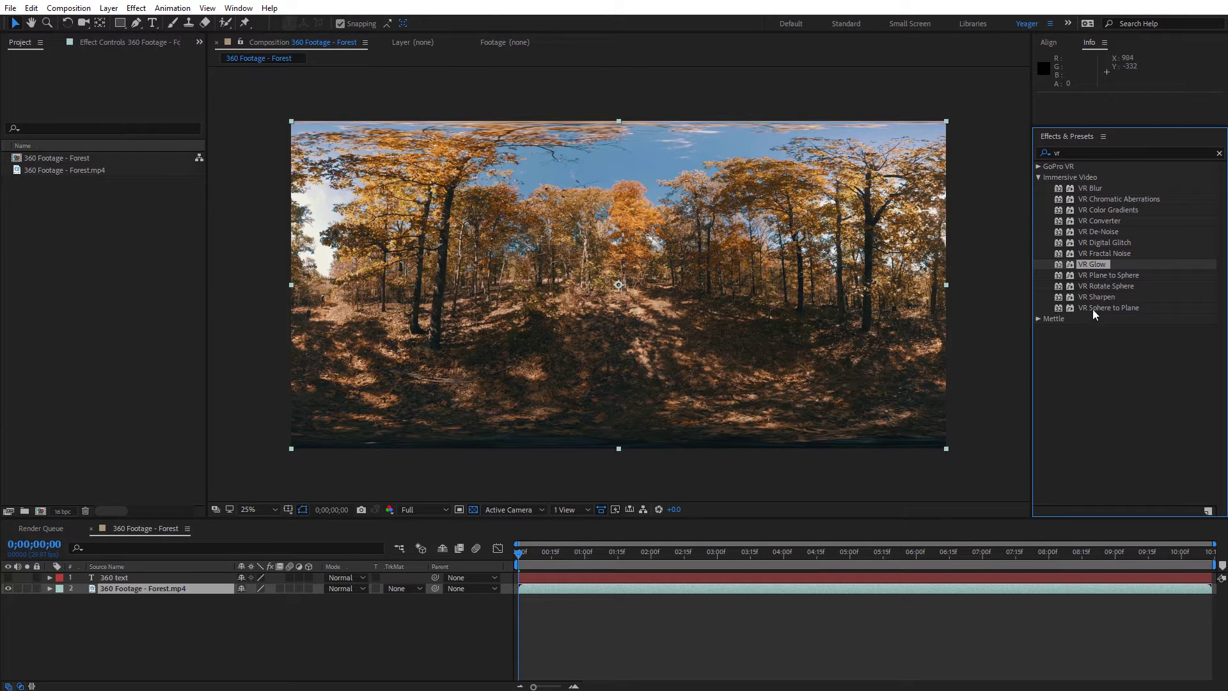
{"action": "left_click", "coordinate": [1097, 297]}
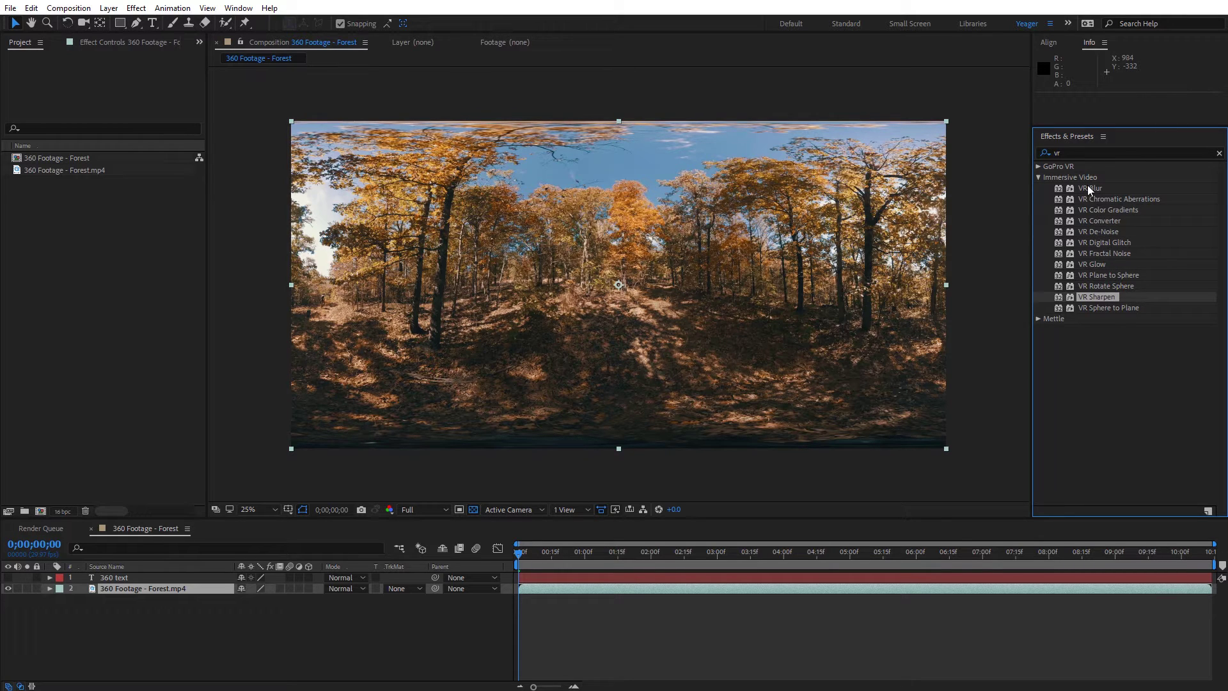
- Try VR Blur on the forest footage with Blurriness at 82, and remove the effect
{"action": "left_click_drag", "start_coordinate": [1089, 190], "coordinate": [481, 237]}
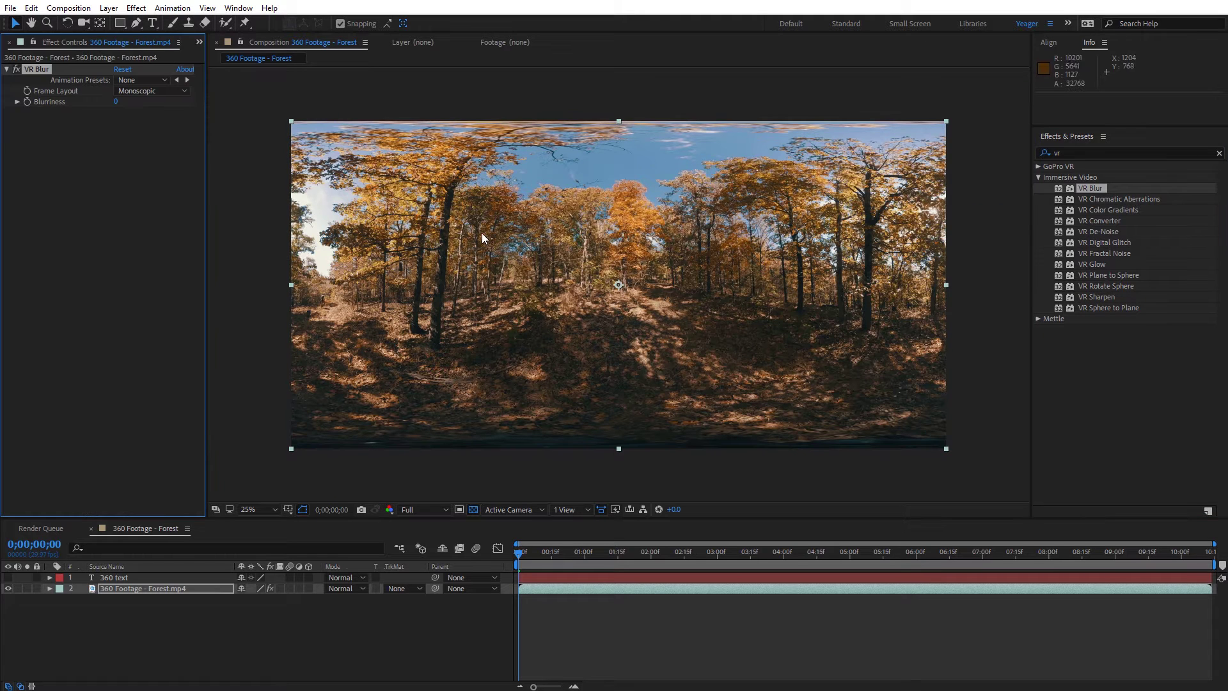
{"action": "left_click_drag", "start_coordinate": [115, 101], "coordinate": [170, 103]}
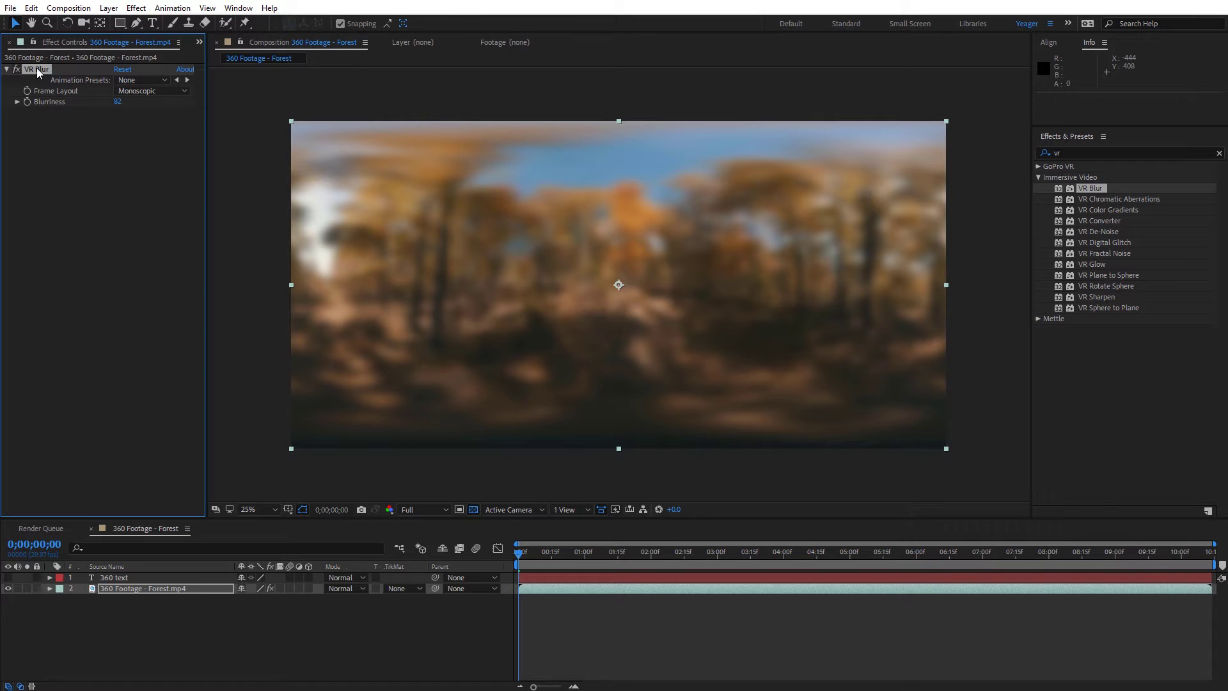
{"action": "key", "text": "Delete"}
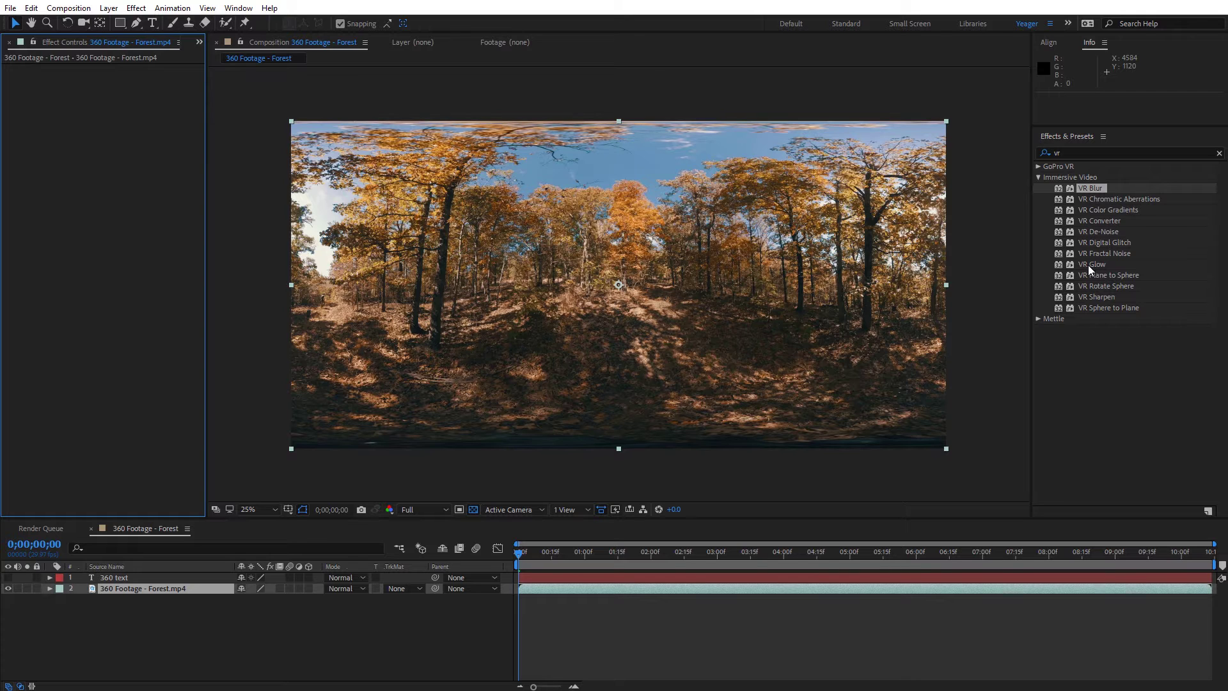
- Try VR Digital Glitch on the forest footage, expanding its Distortion, Noise and Random Seed settings, and remove the effect
{"action": "left_click", "coordinate": [1101, 199]}
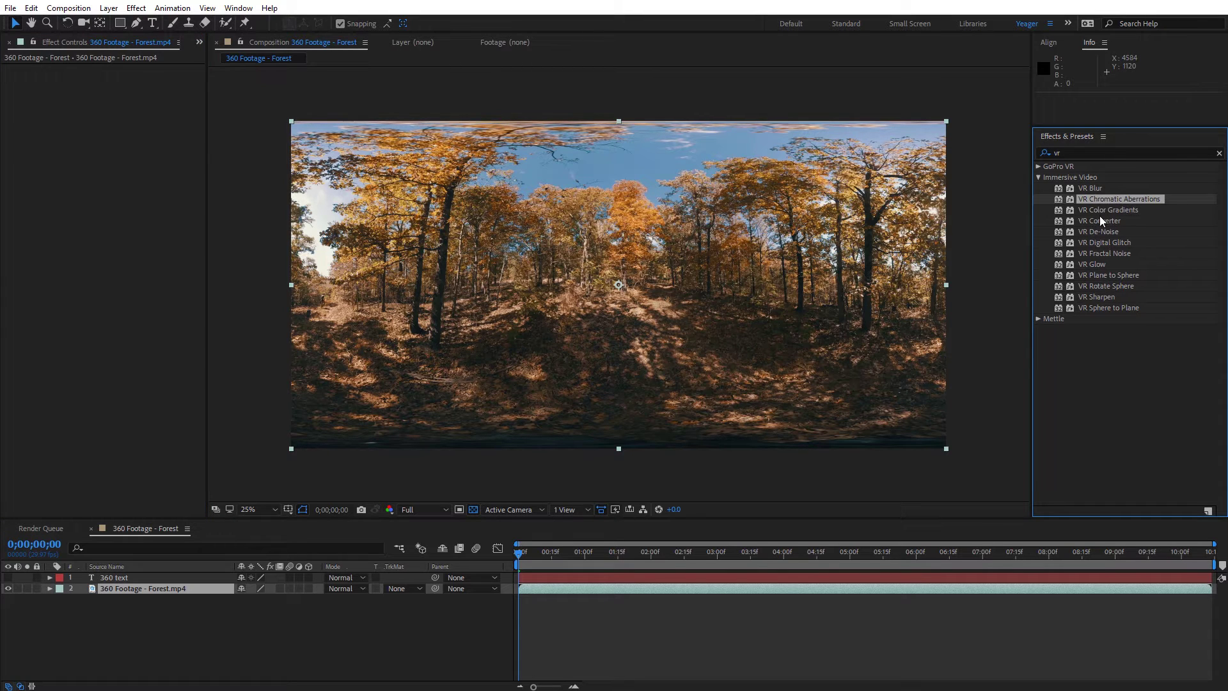
{"action": "left_click", "coordinate": [1104, 243]}
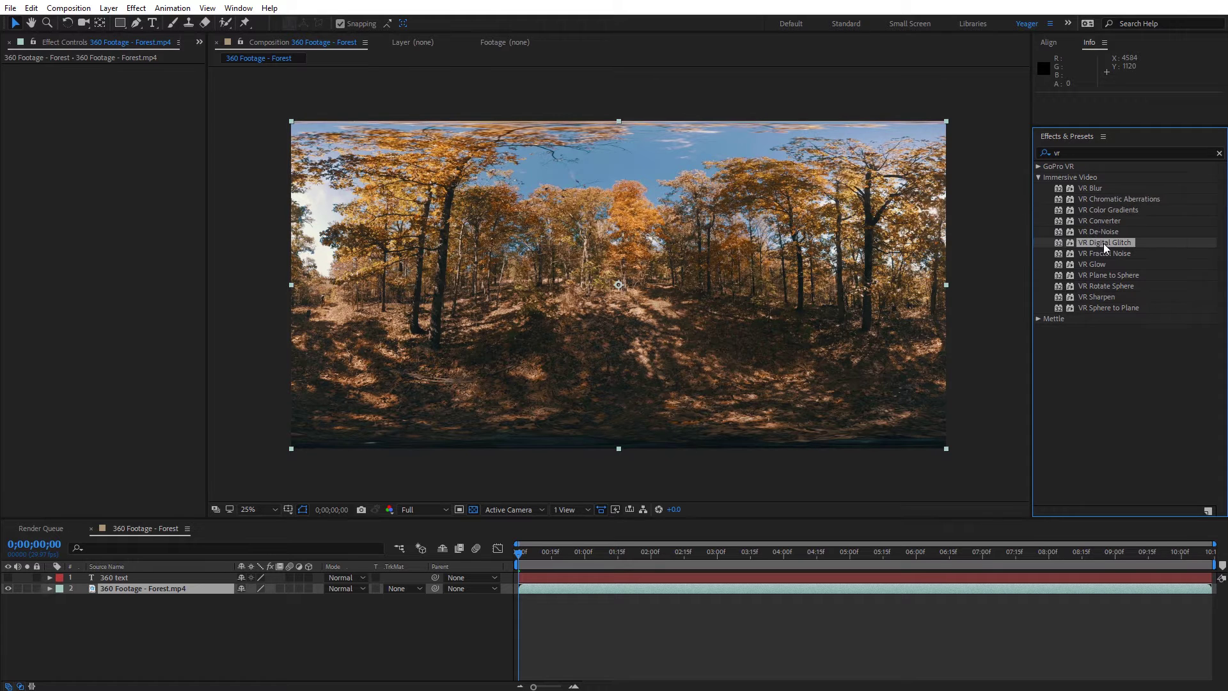
{"action": "left_click", "coordinate": [1106, 257]}
{"action": "left_click_drag", "start_coordinate": [1105, 242], "coordinate": [730, 238]}
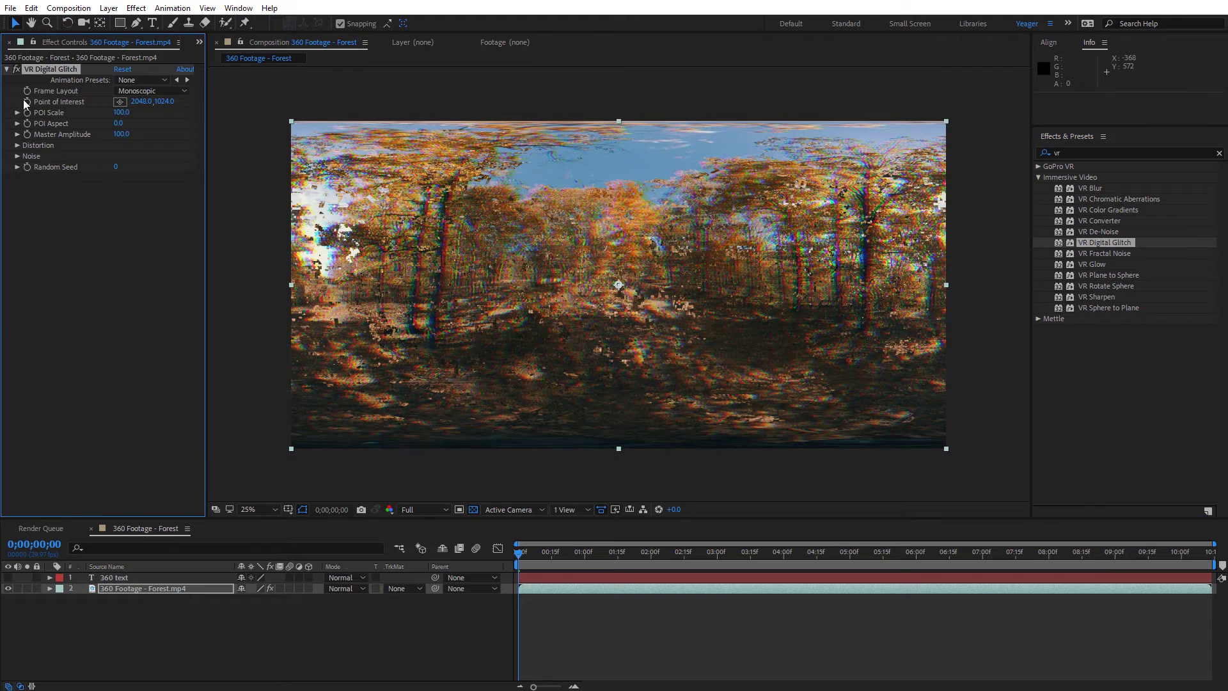
{"action": "left_click", "coordinate": [17, 167]}
{"action": "left_click", "coordinate": [17, 156]}
{"action": "left_click", "coordinate": [18, 145]}
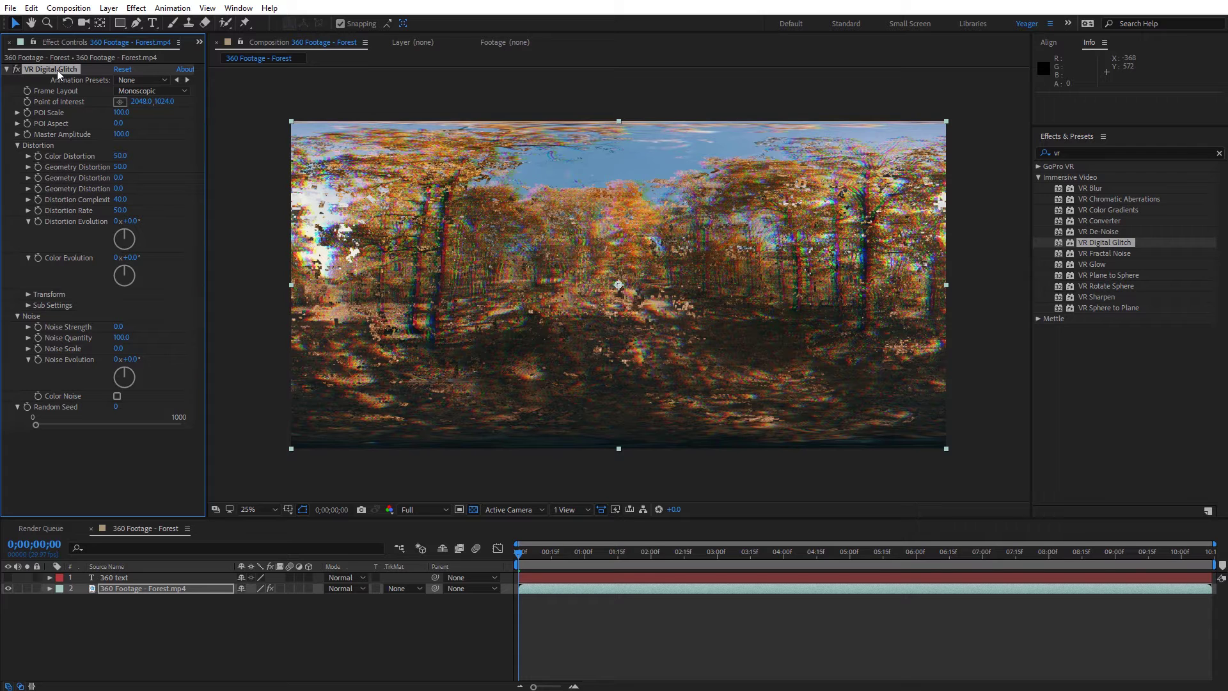
{"action": "key", "text": "Delete"}
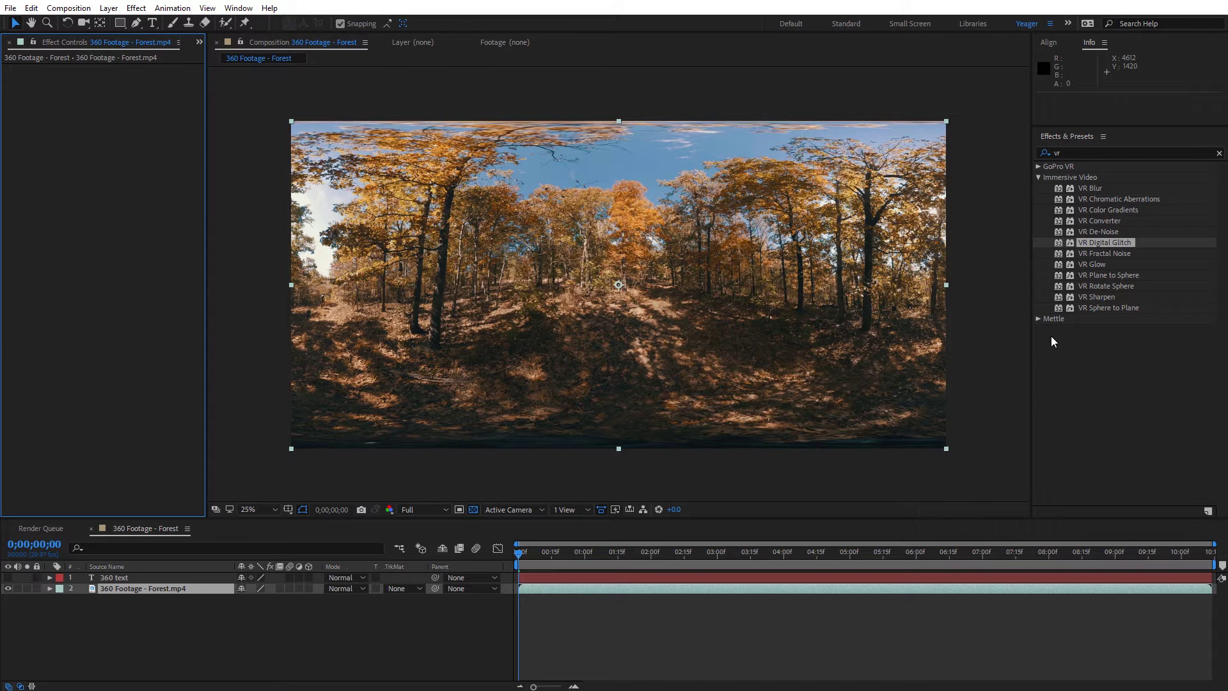
- Show the 360 text layer and try VR Plane to Sphere on it, removing the effect again
{"action": "left_click", "coordinate": [1105, 276]}
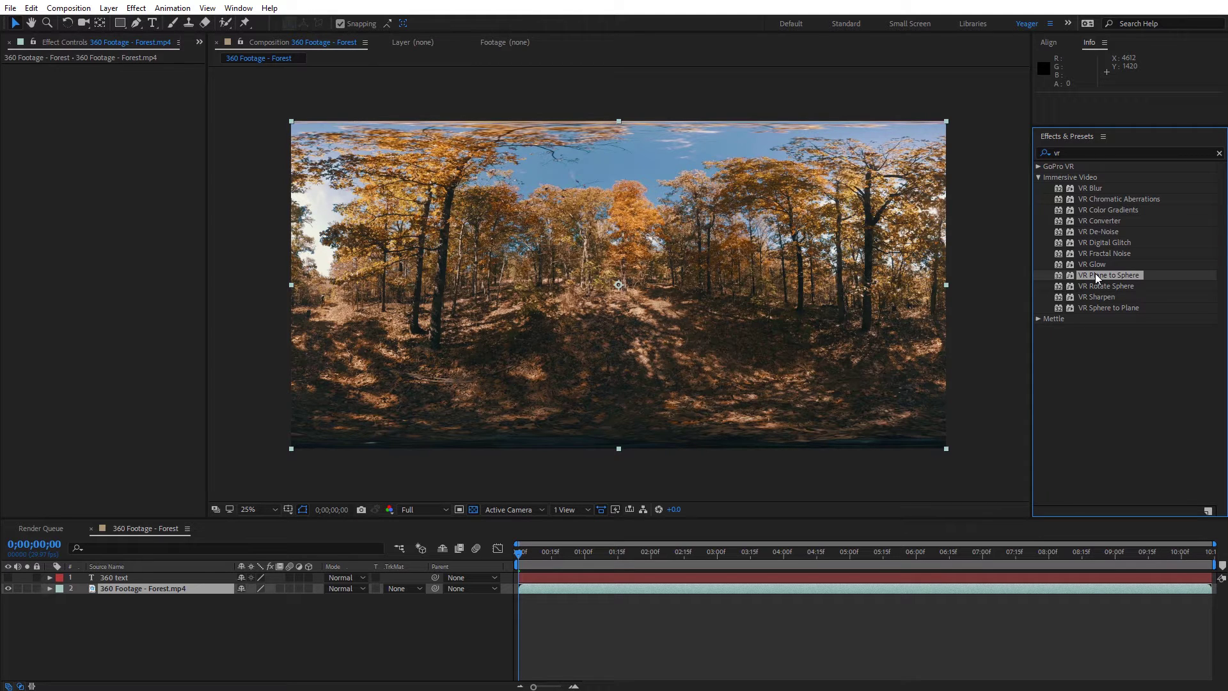
{"action": "left_click", "coordinate": [7, 577]}
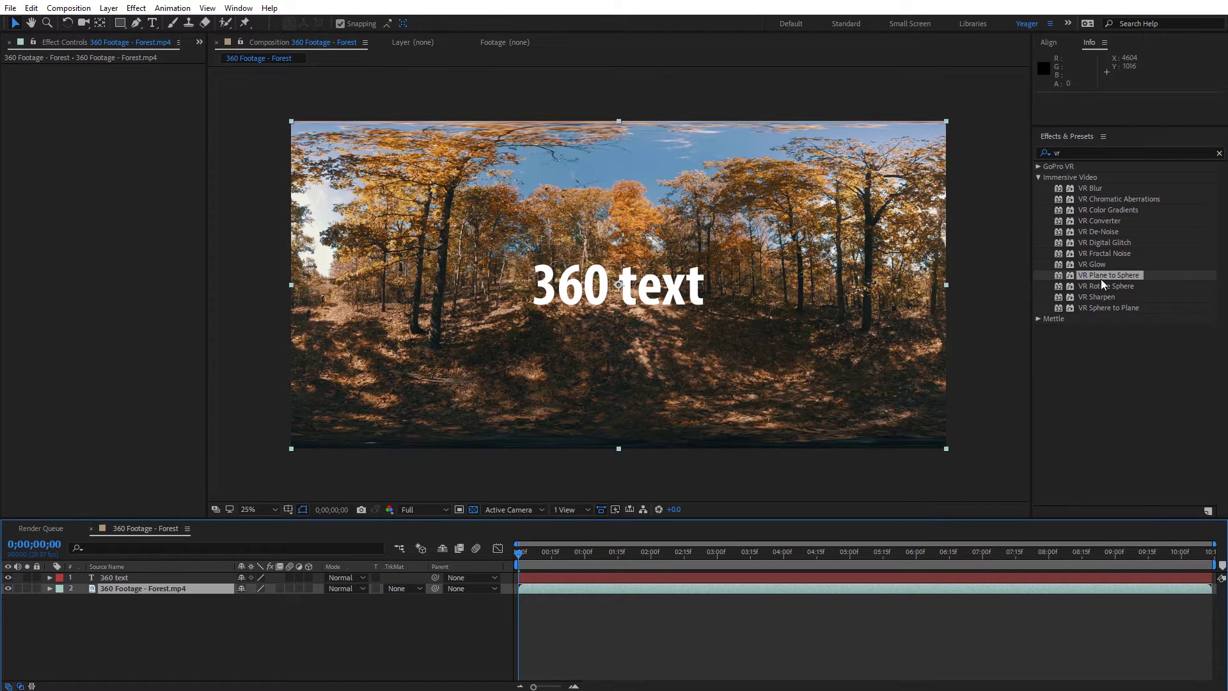
{"action": "left_click_drag", "start_coordinate": [1103, 275], "coordinate": [655, 293]}
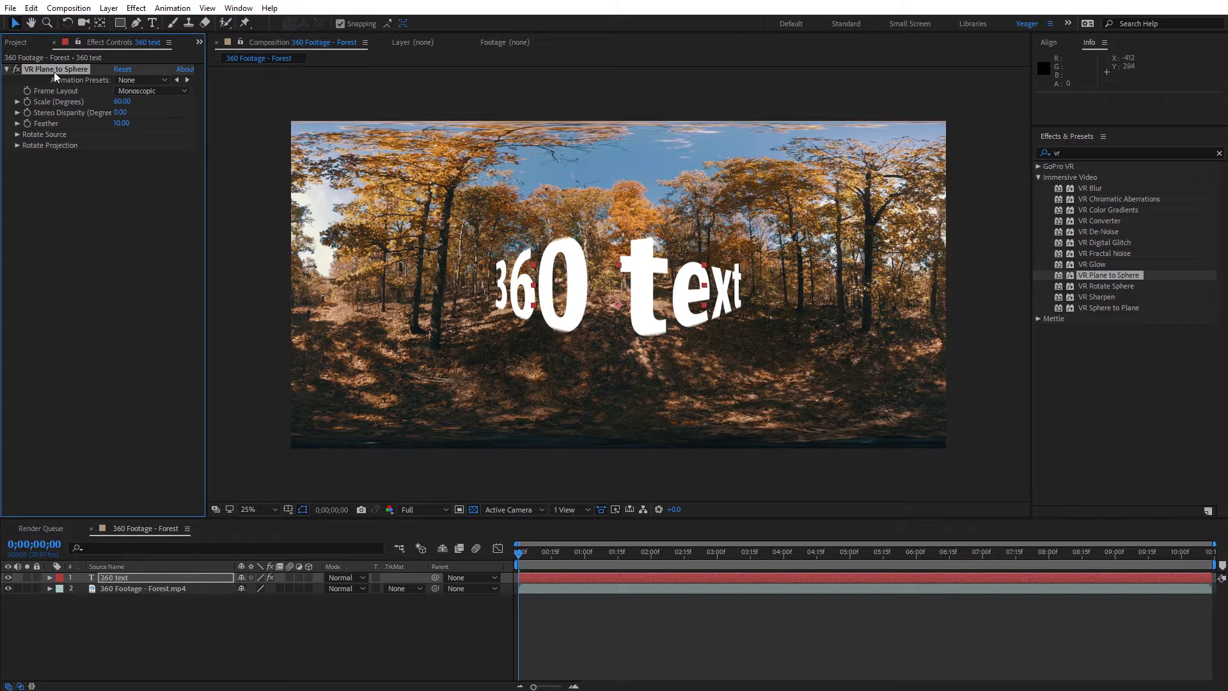
{"action": "key", "text": "Delete"}
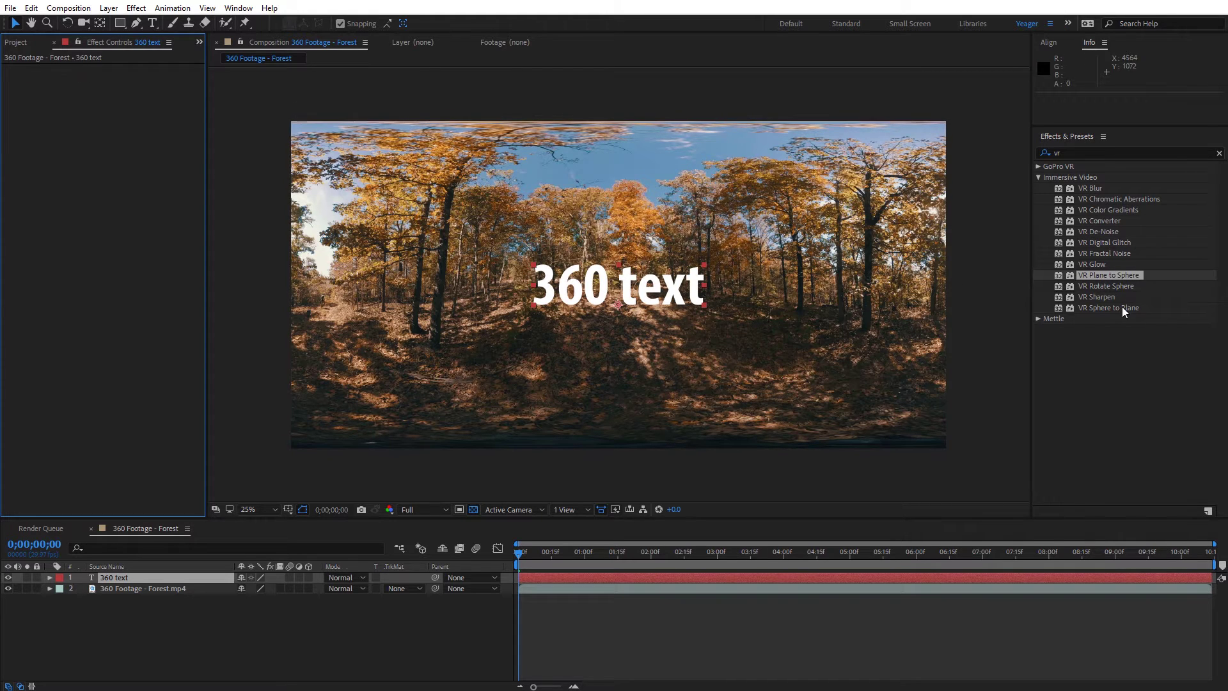
- Delete the 360 text layer from the composition
{"action": "left_click", "coordinate": [1111, 287]}
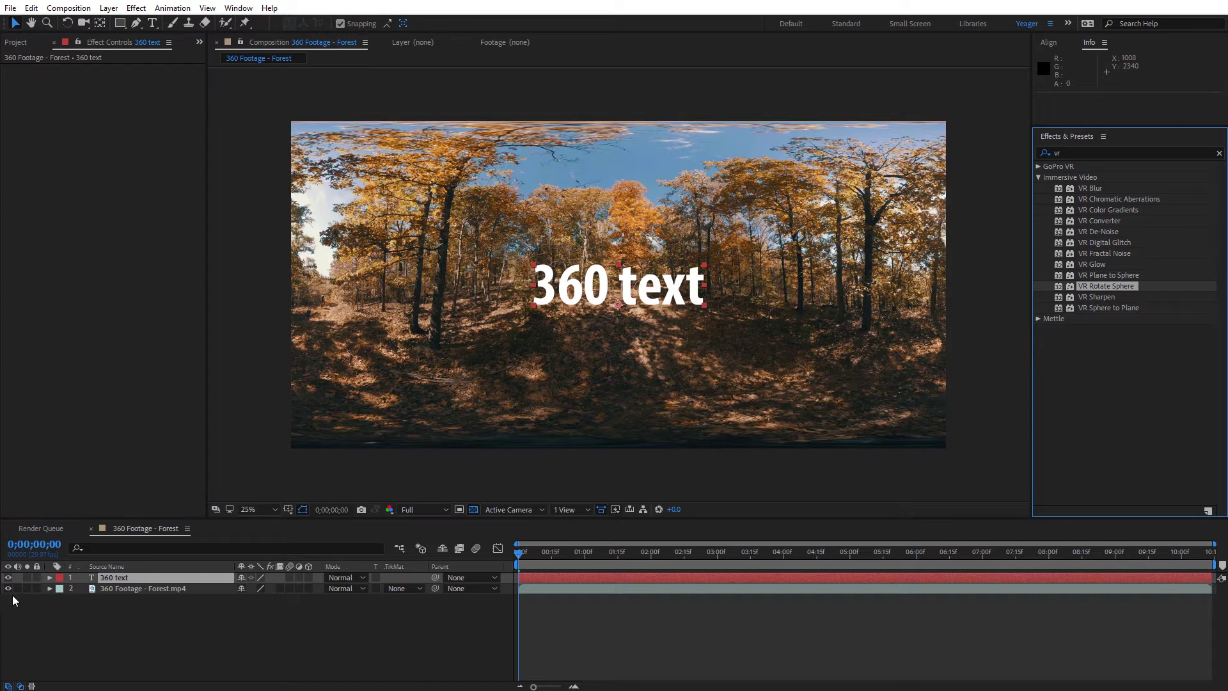
{"action": "left_click", "coordinate": [138, 572]}
{"action": "key", "text": "Delete"}
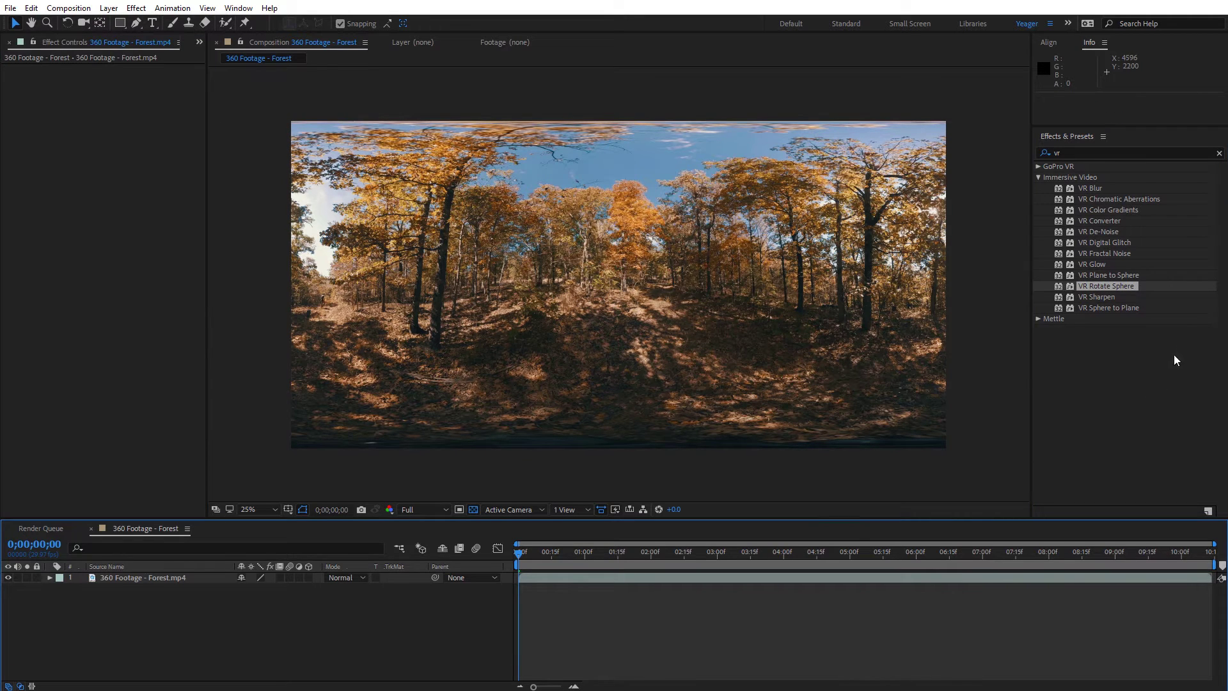
- Try VR Rotate Sphere on the forest footage by adjusting its rotation, and remove the effect
{"action": "left_click_drag", "start_coordinate": [1103, 286], "coordinate": [689, 313]}
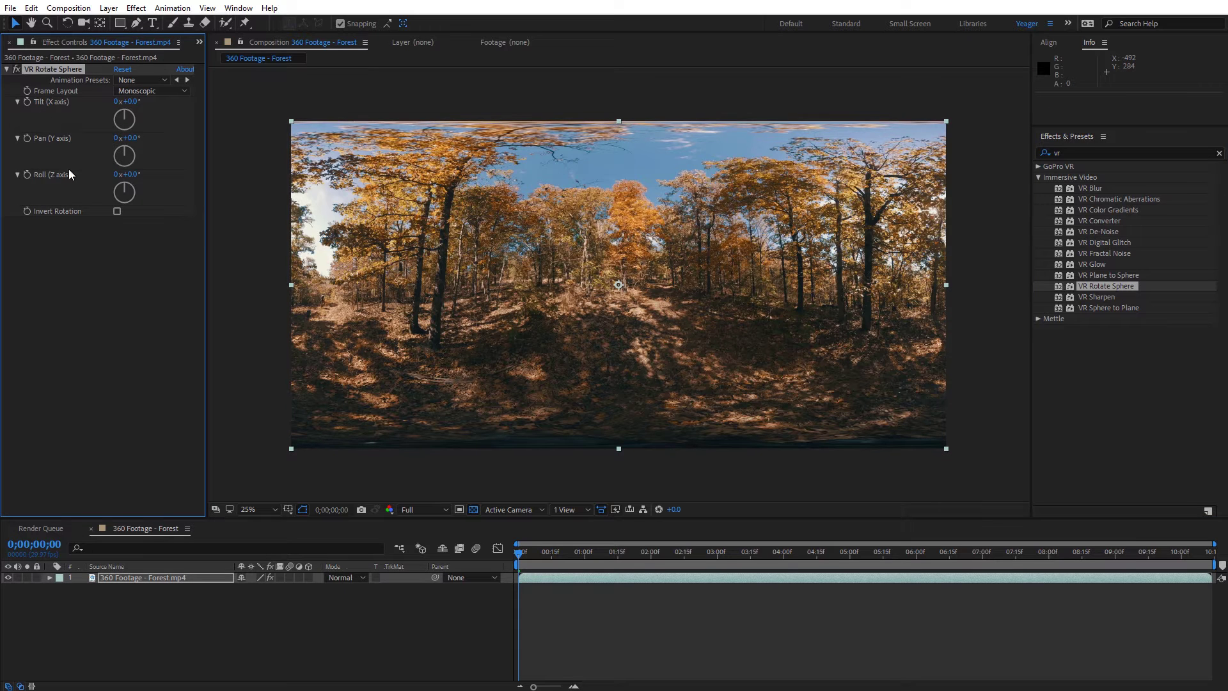
{"action": "left_click_drag", "start_coordinate": [133, 146], "coordinate": [89, 107]}
{"action": "key", "text": "Delete"}
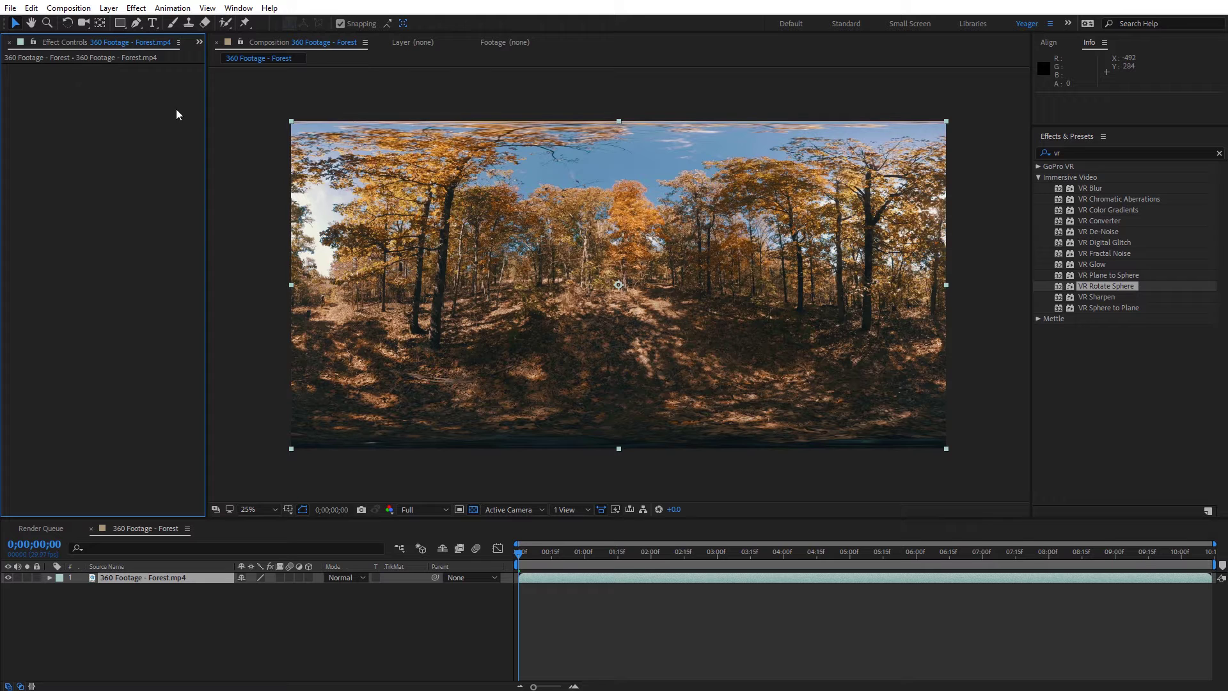
- Apply VR Converter to the forest footage with Equirectangular 2:1 as the input and Sphere-map as the output
{"action": "left_click_drag", "start_coordinate": [1080, 220], "coordinate": [834, 262]}
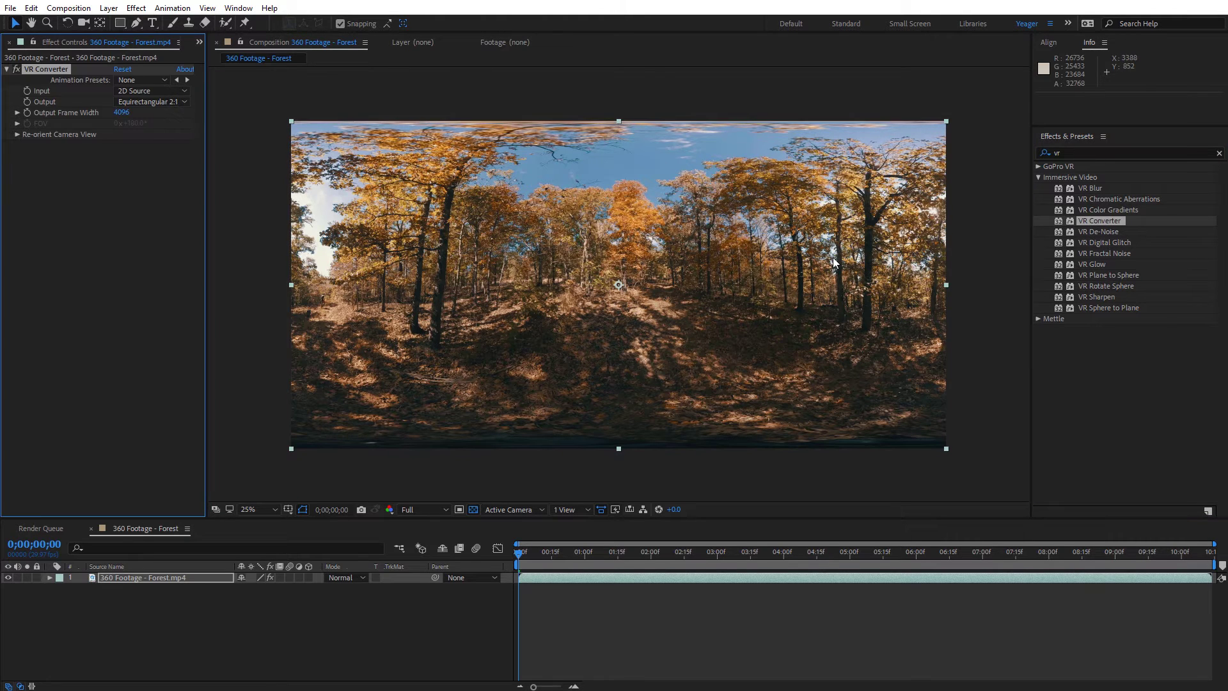
{"action": "left_click", "coordinate": [136, 91]}
{"action": "left_click", "coordinate": [163, 157]}
{"action": "left_click", "coordinate": [155, 103]}
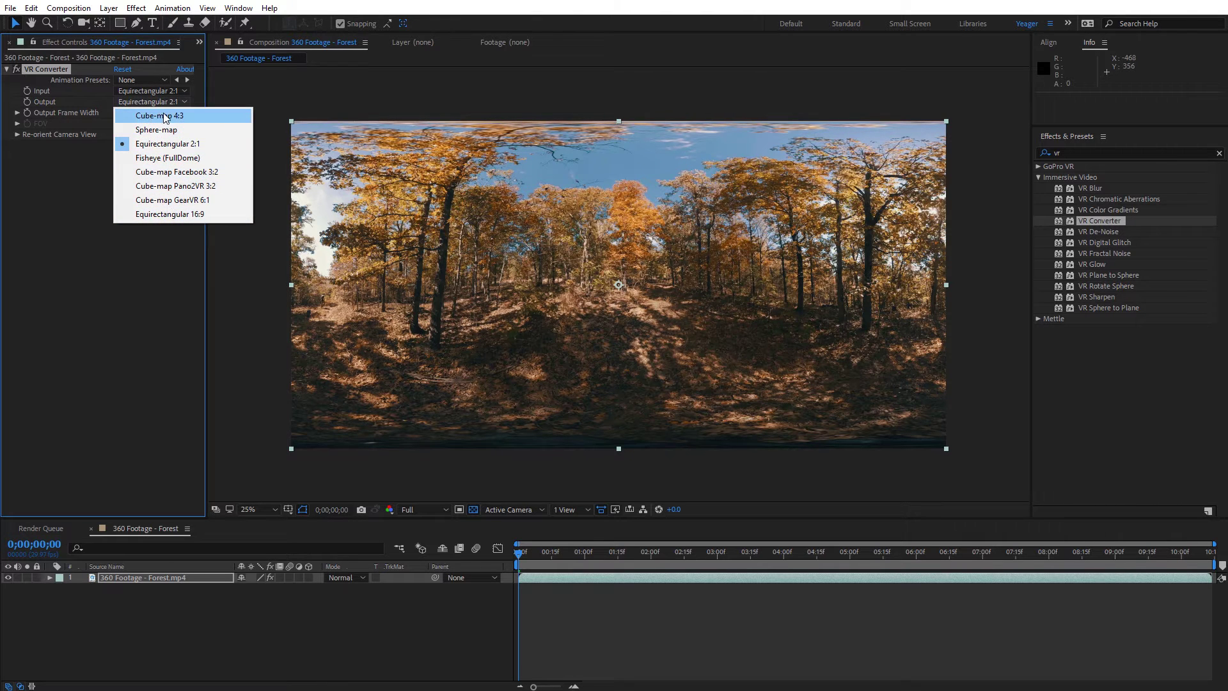
{"action": "left_click", "coordinate": [163, 129]}
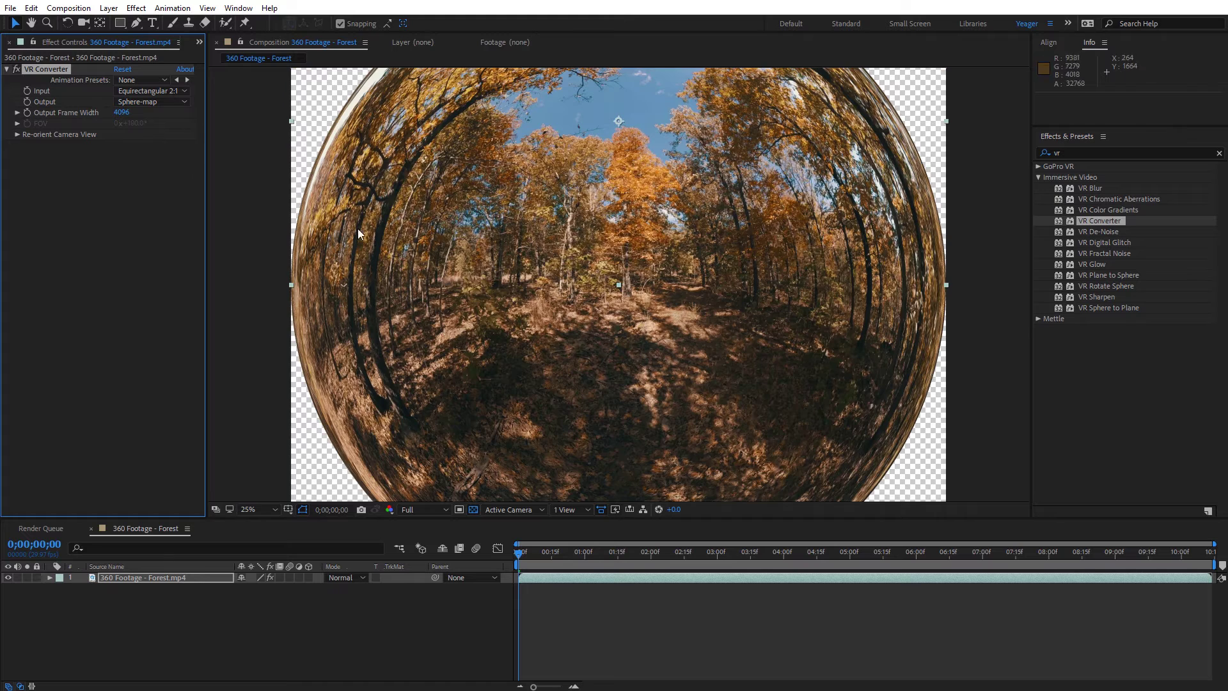
{"action": "key", "text": "comma"}
- Set the VR Converter output to Equirectangular 2:1 and remove the effect from the footage
{"action": "left_click", "coordinate": [144, 101]}
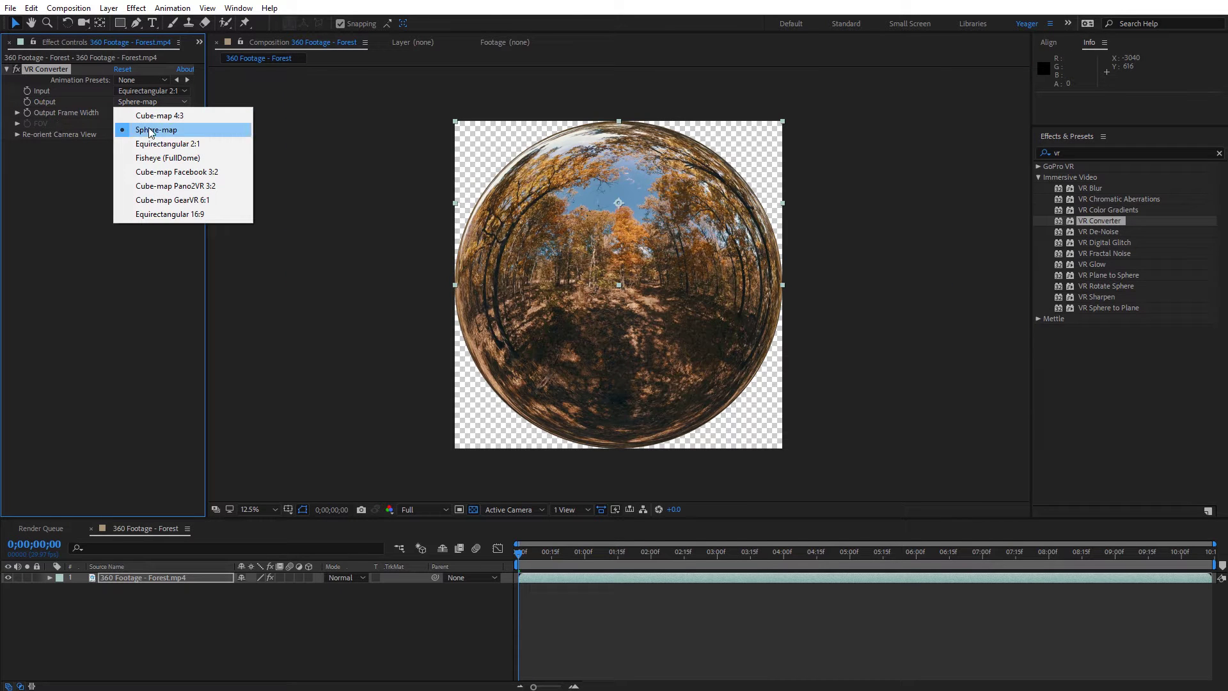
{"action": "left_click", "coordinate": [172, 144]}
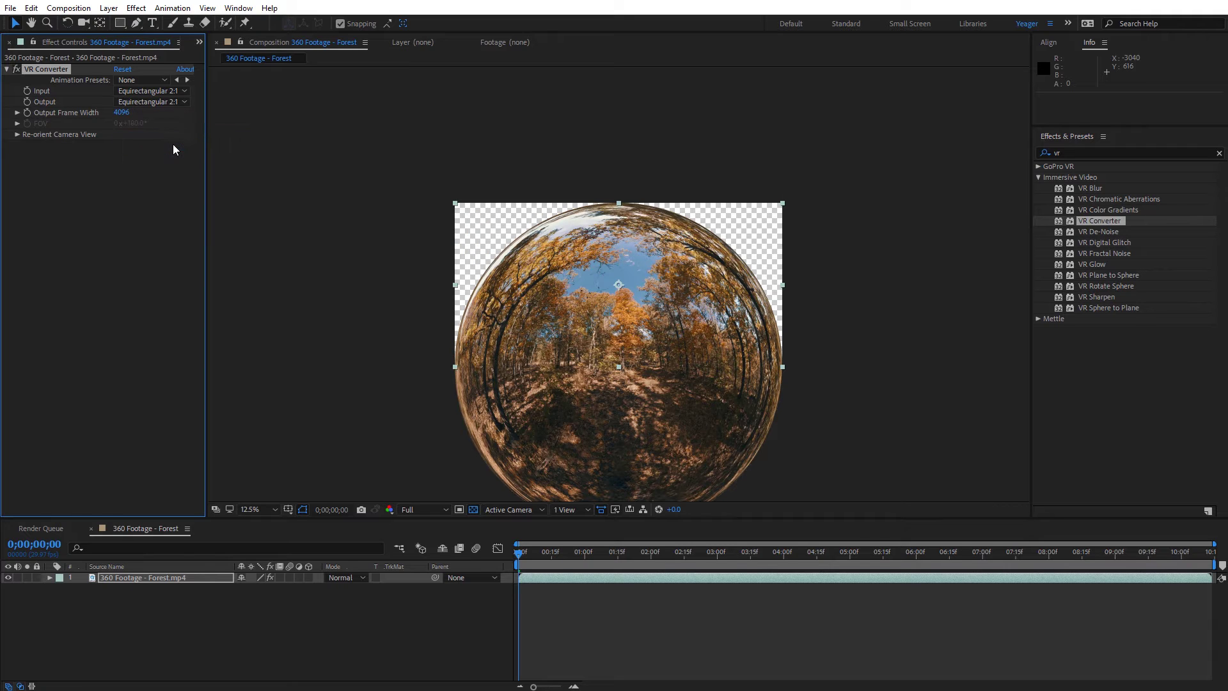
{"action": "key", "text": "alt+slash"}
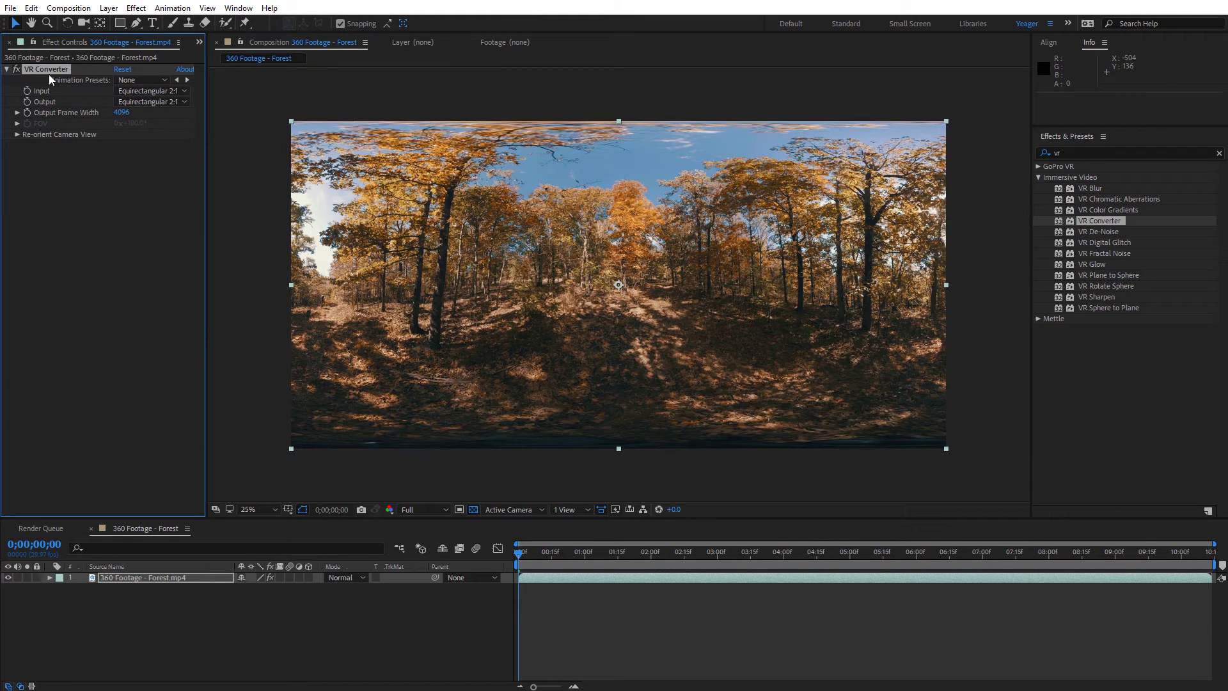
{"action": "key", "text": "Delete"}
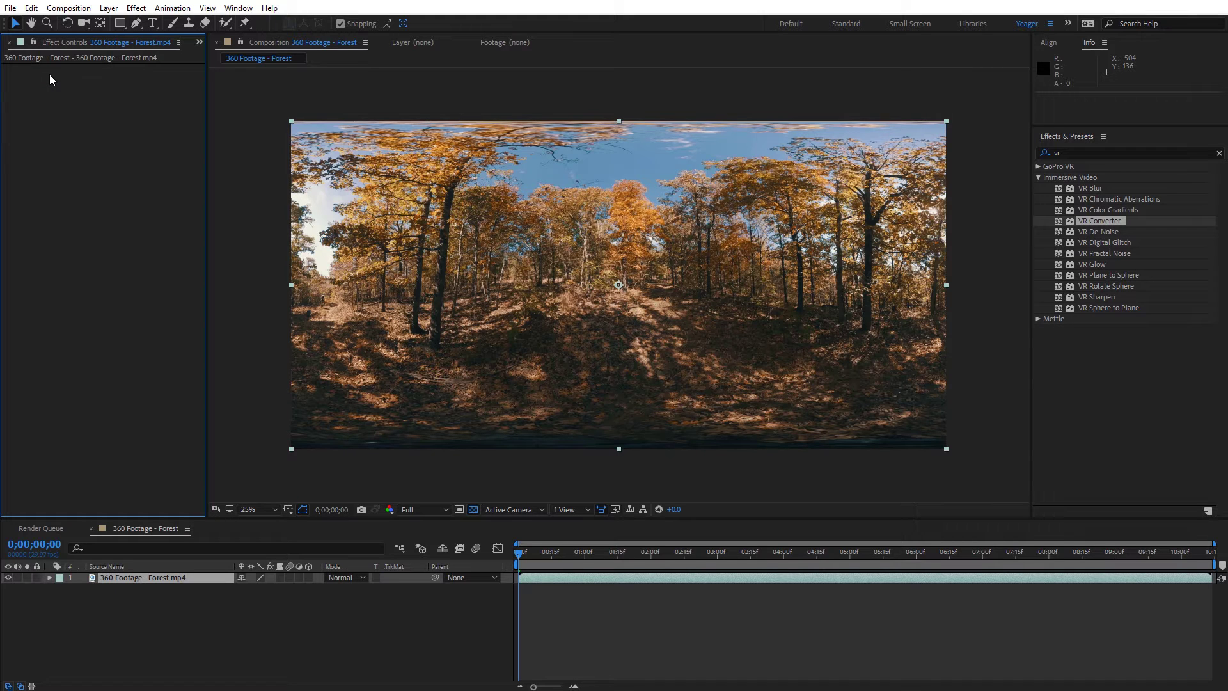
- Apply the VR Sphere to Plane effect to the 360 forest footage
{"action": "left_click", "coordinate": [1118, 308]}
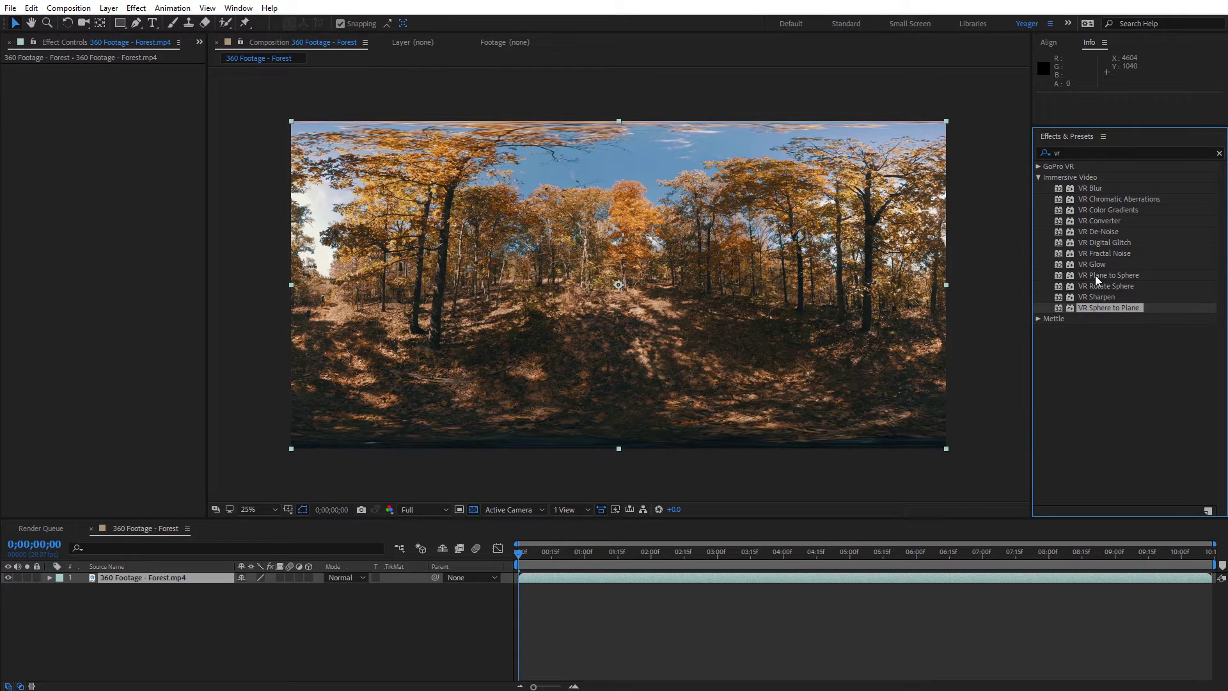
{"action": "left_click", "coordinate": [1095, 276]}
{"action": "left_click", "coordinate": [1110, 308]}
{"action": "left_click_drag", "start_coordinate": [1092, 311], "coordinate": [765, 290]}
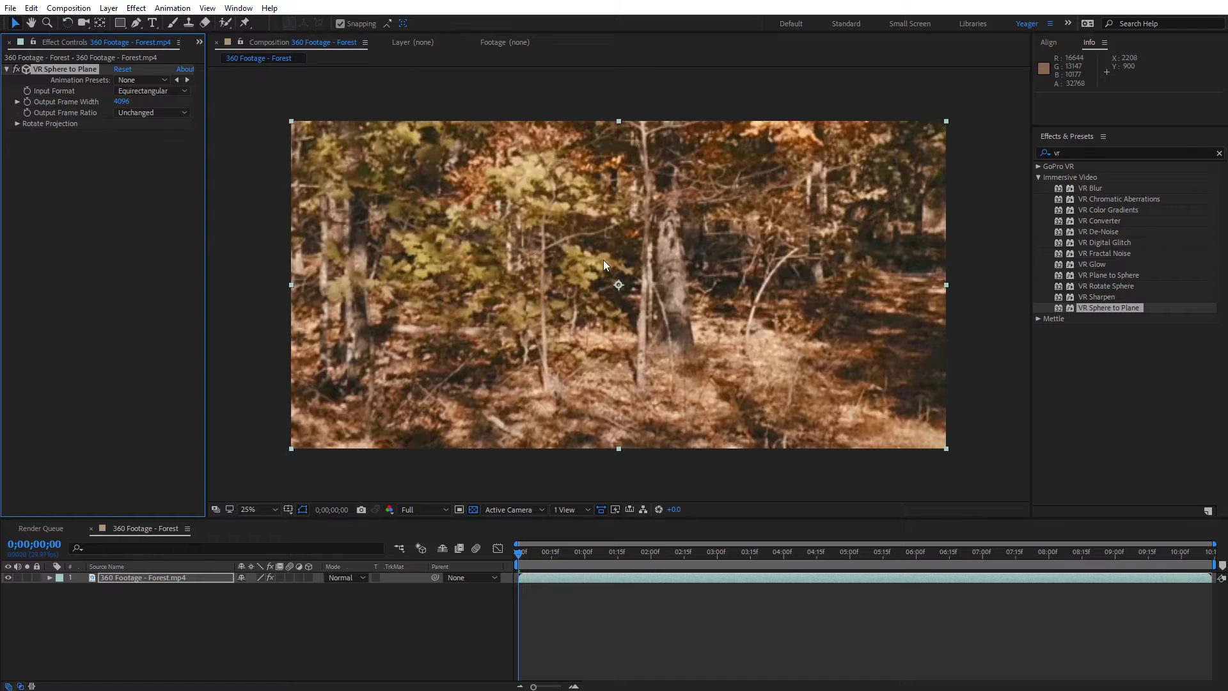
- Add a 24mm two-node camera to the composition and orbit it to look around the forest
{"action": "right_click", "coordinate": [240, 186]}
{"action": "mouse_move", "coordinate": [269, 195]}
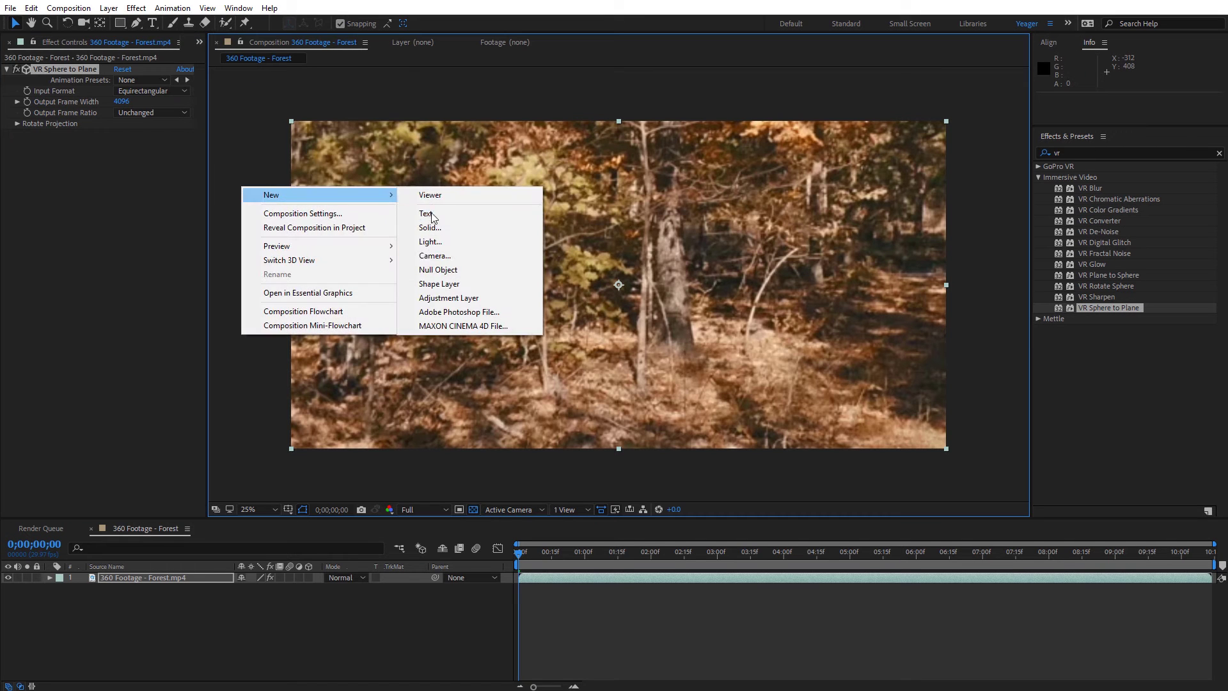
{"action": "left_click", "coordinate": [455, 250]}
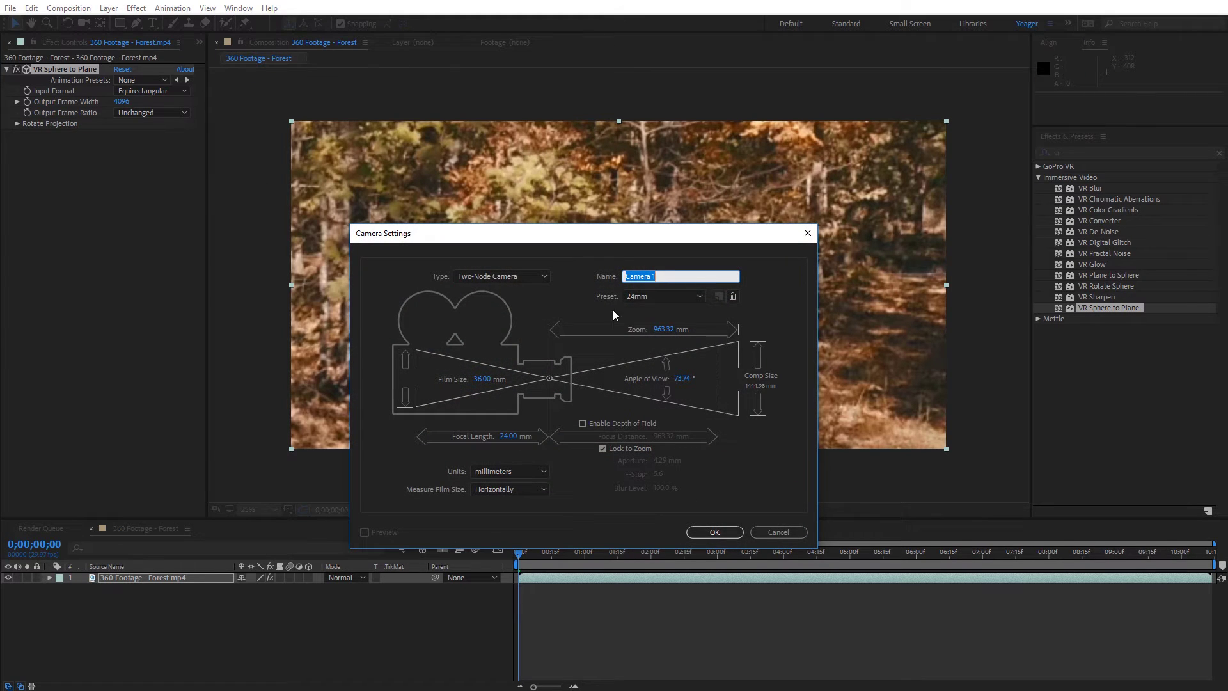
{"action": "left_click", "coordinate": [727, 532]}
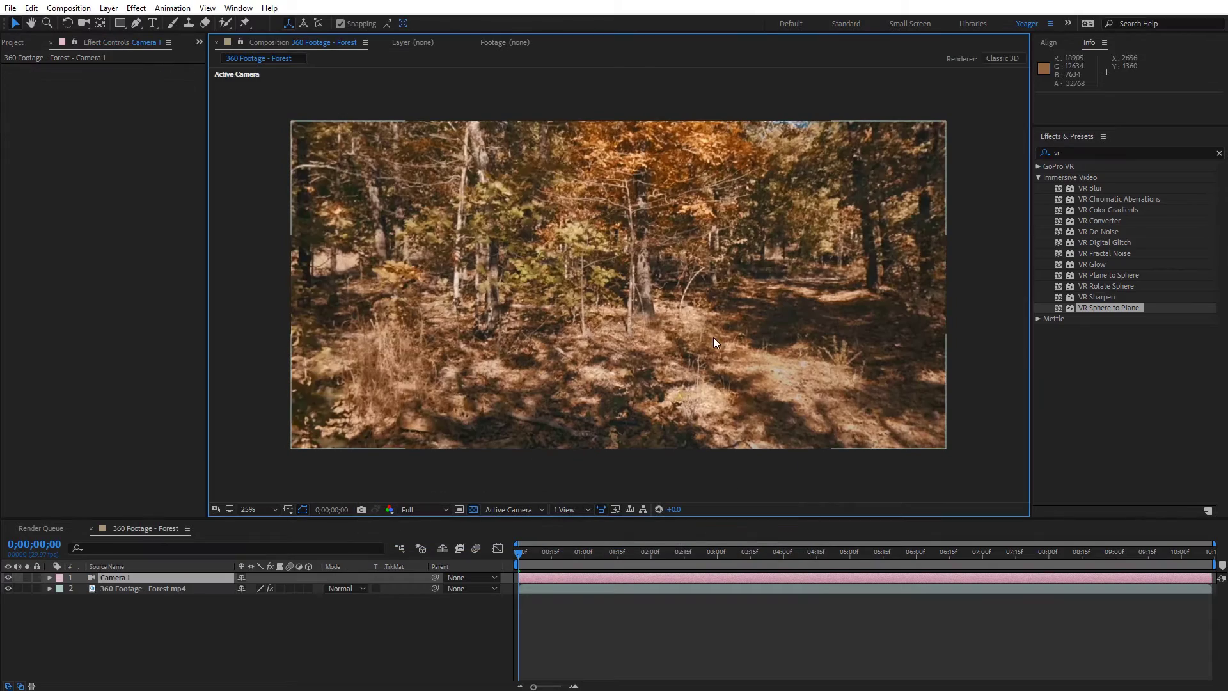
{"action": "key", "text": "c"}
{"action": "left_click_drag", "start_coordinate": [687, 290], "coordinate": [575, 262]}
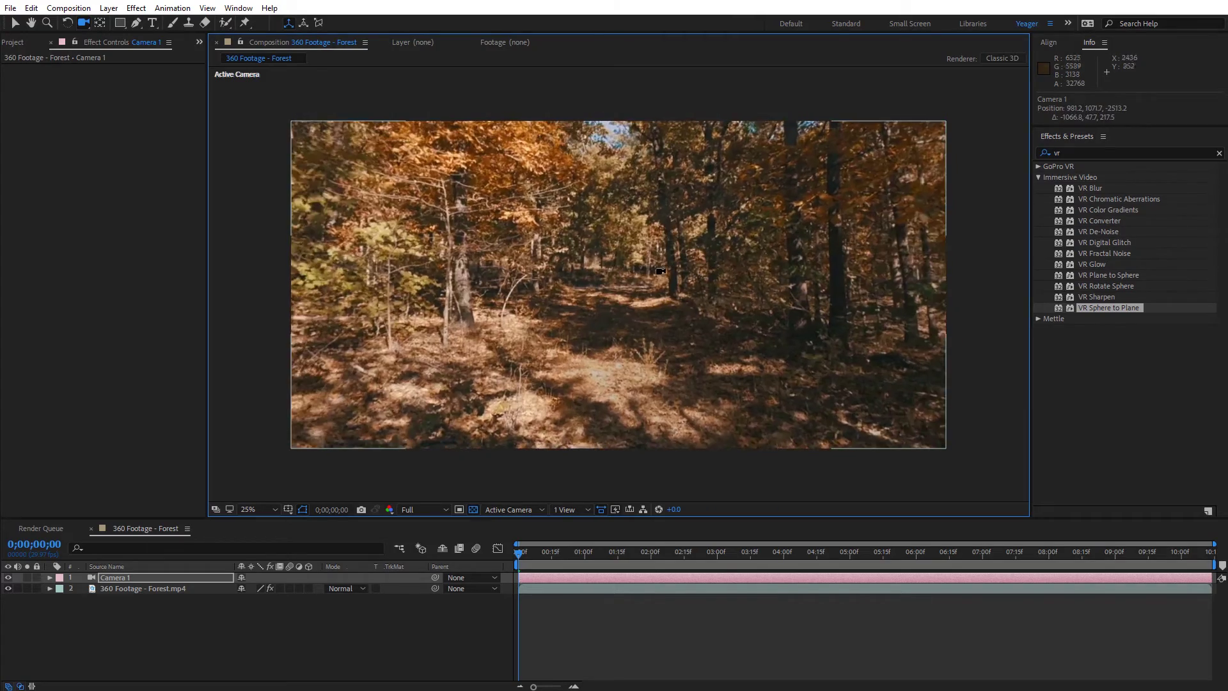
- Review the Output Frame Ratio and Rotate Projection options of VR Sphere to Plane, and remove the effect from the forest footage
{"action": "left_click", "coordinate": [179, 589]}
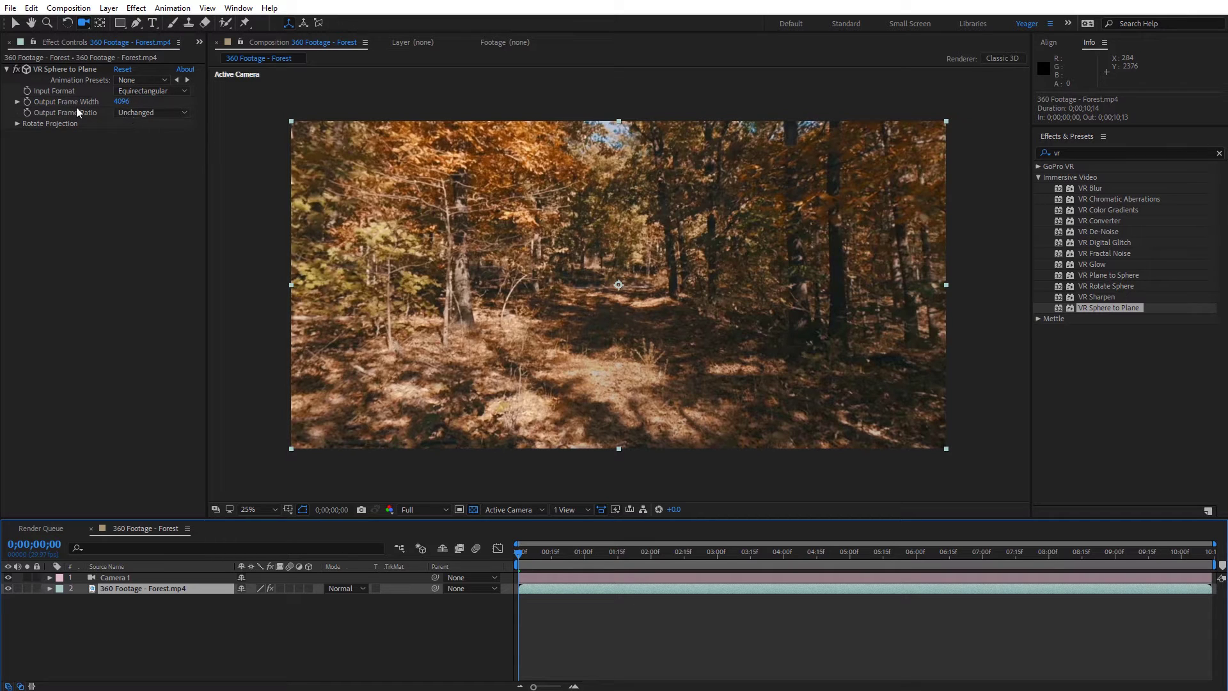
{"action": "left_click", "coordinate": [144, 112]}
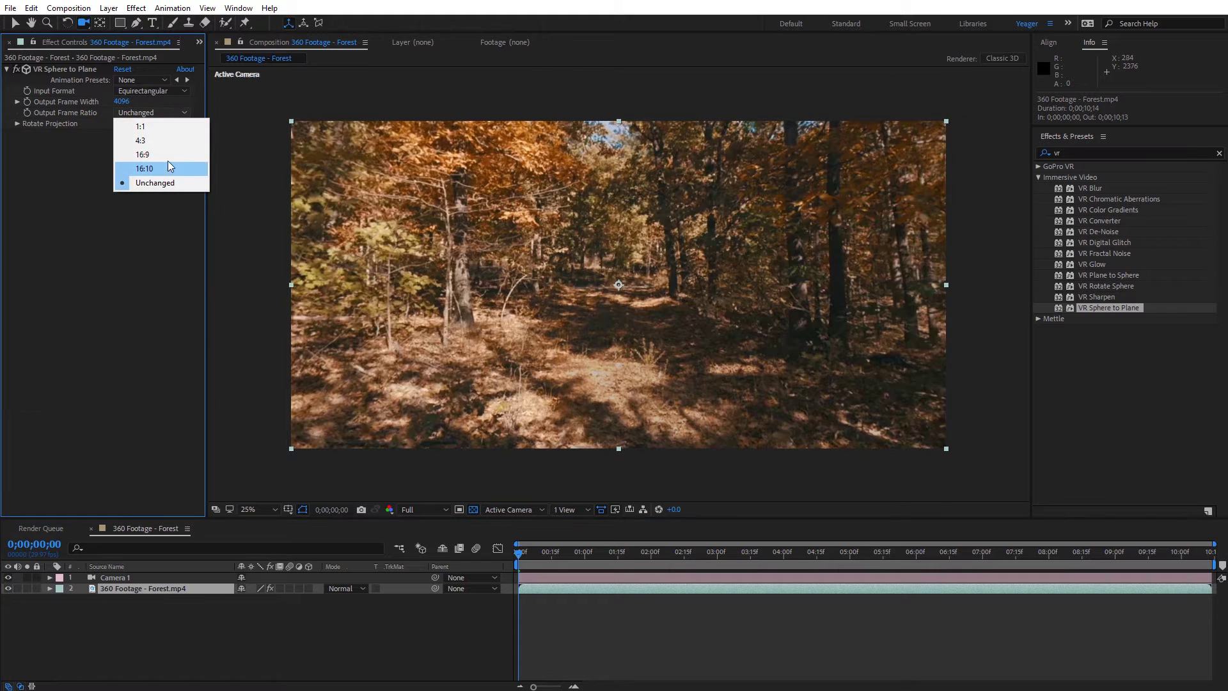
{"action": "left_click", "coordinate": [61, 156]}
{"action": "left_click", "coordinate": [17, 124]}
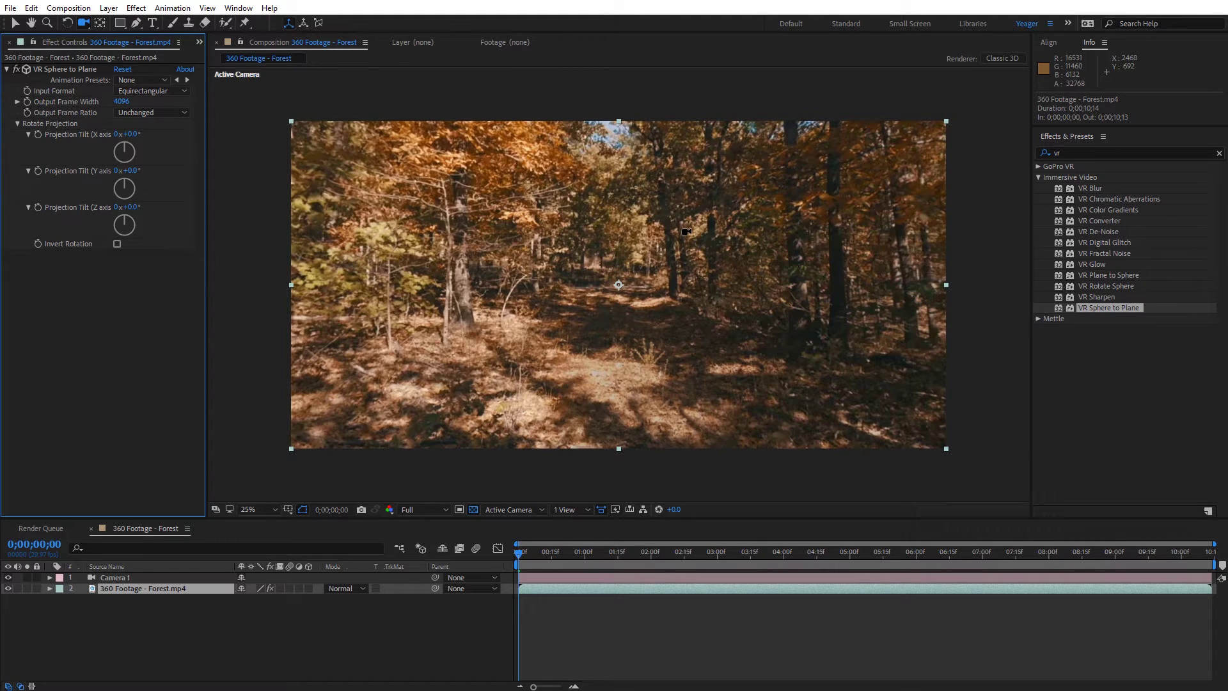
{"action": "left_click", "coordinate": [70, 67]}
{"action": "key", "text": "Delete"}
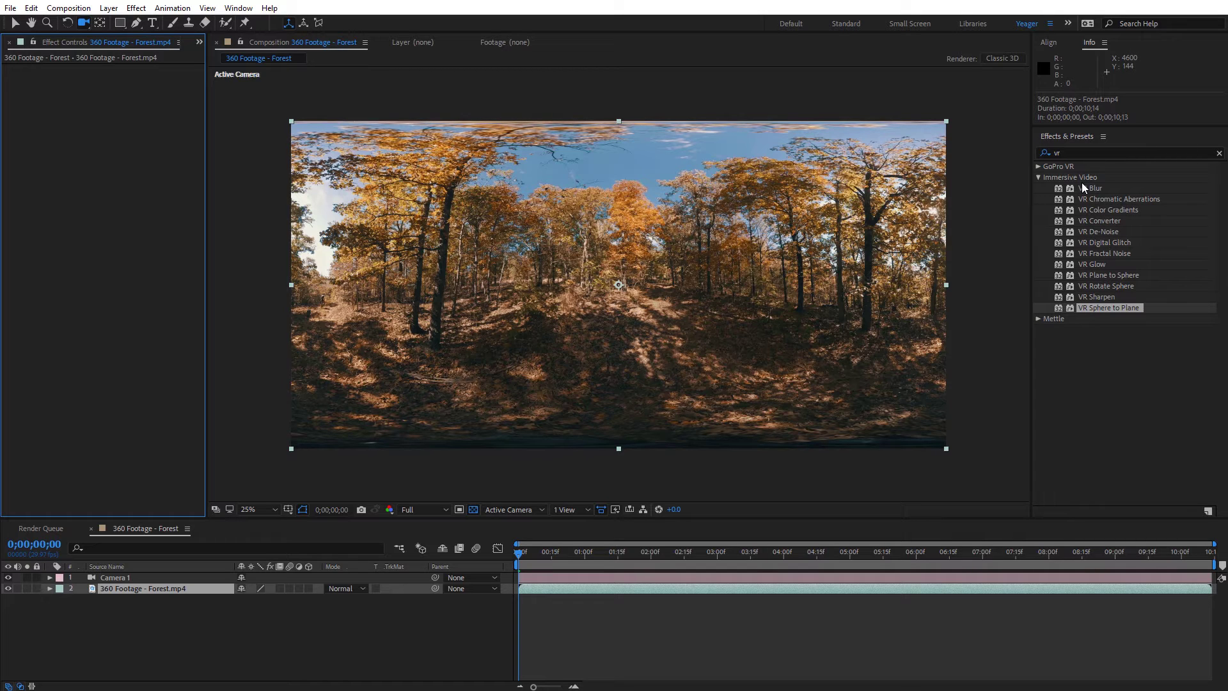
- Examine the composition, camera and advanced options of Create VR Environment, and close it without generating VR output
{"action": "left_click", "coordinate": [75, 9]}
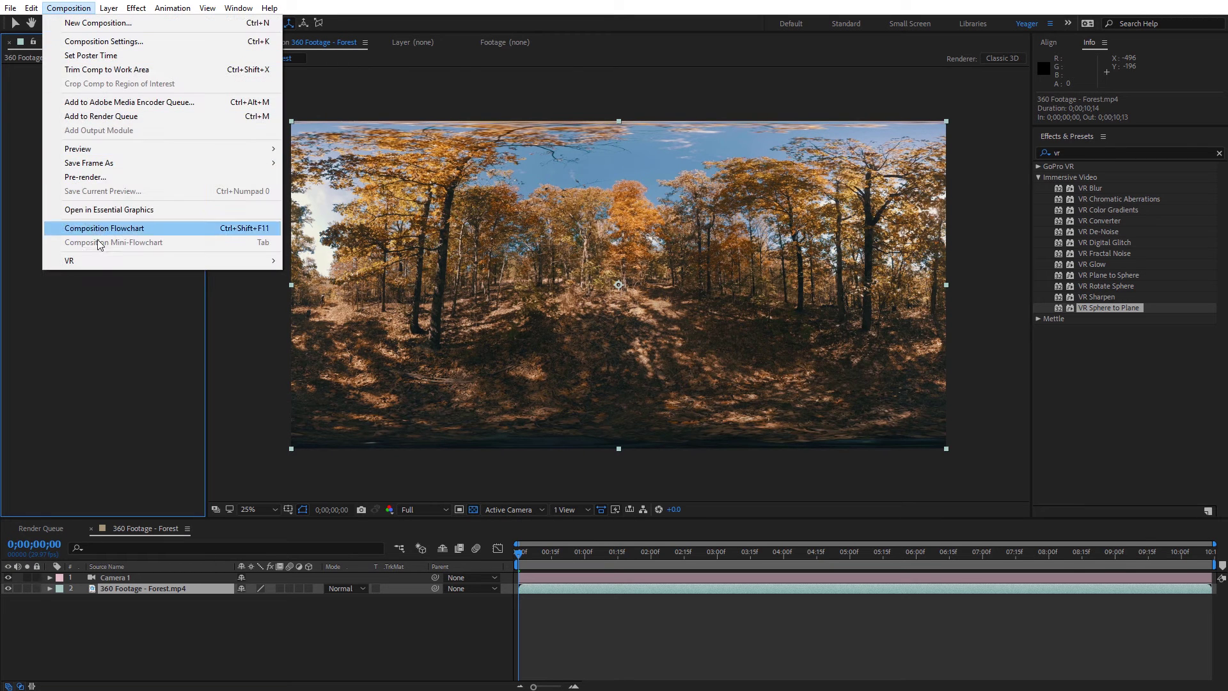
{"action": "mouse_move", "coordinate": [71, 260]}
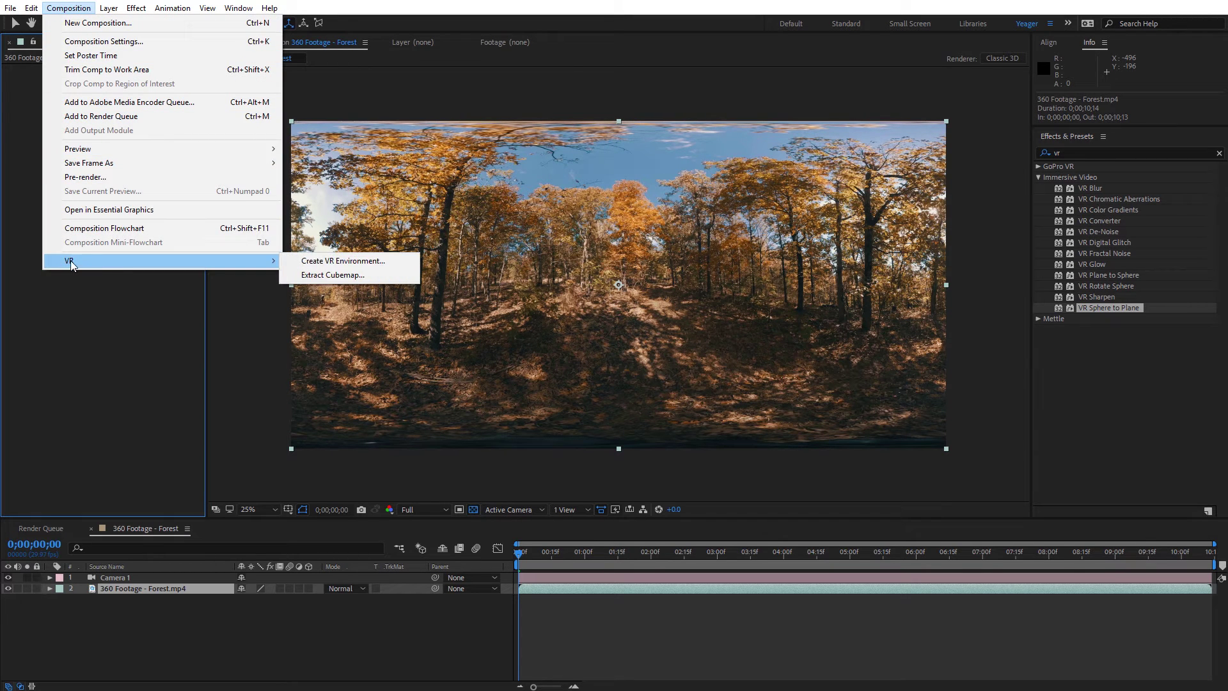
{"action": "left_click", "coordinate": [337, 262]}
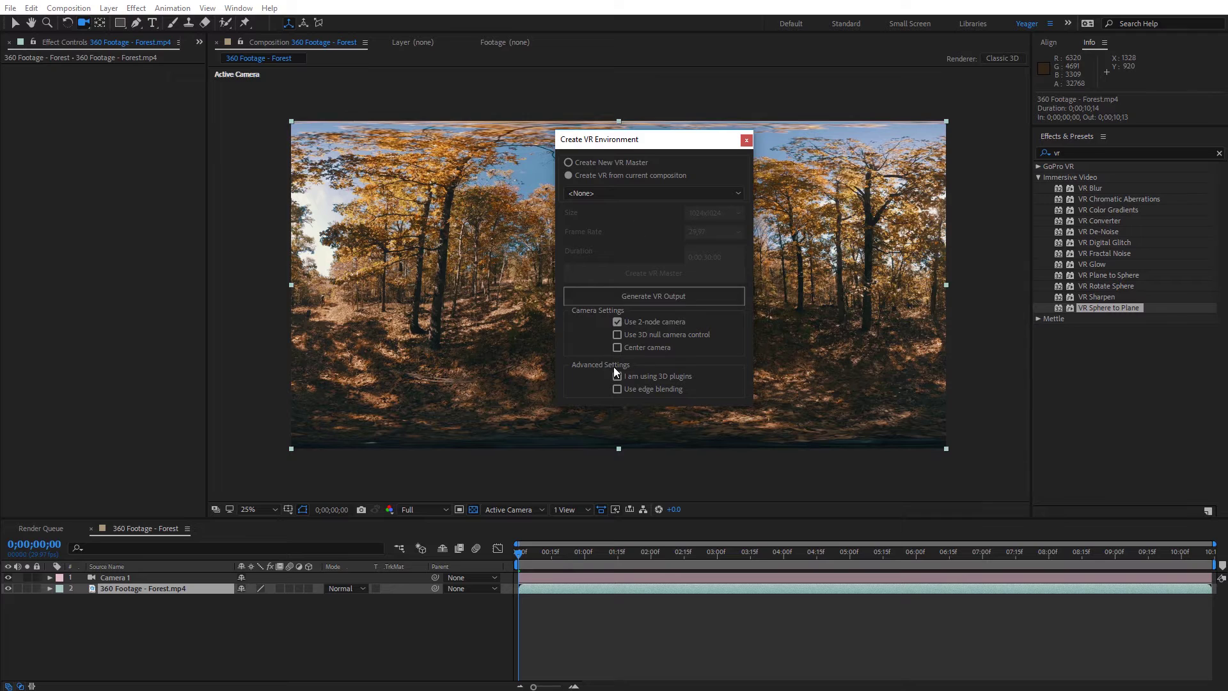
{"action": "left_click", "coordinate": [599, 194]}
{"action": "left_click", "coordinate": [610, 221]}
{"action": "left_click", "coordinate": [746, 140]}
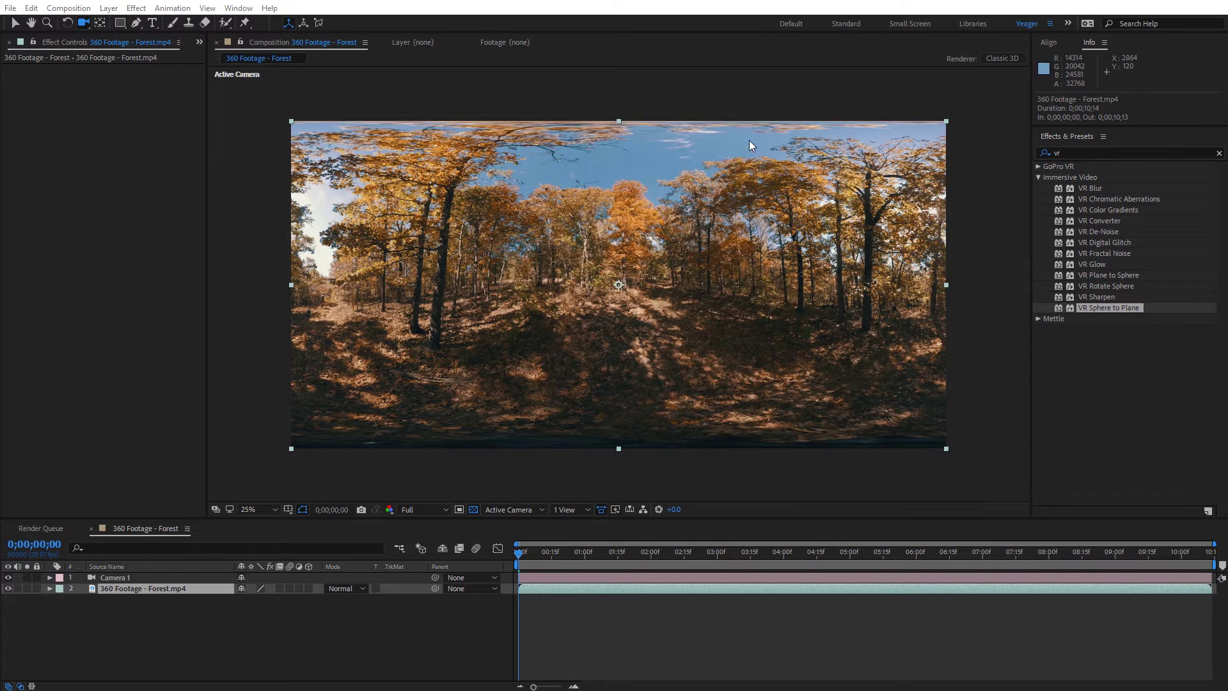
- Examine VR Extract Cubemap with 360 Footage - Forest as the source, review its conversion resolutions, and close it without extracting
{"action": "left_click", "coordinate": [70, 10]}
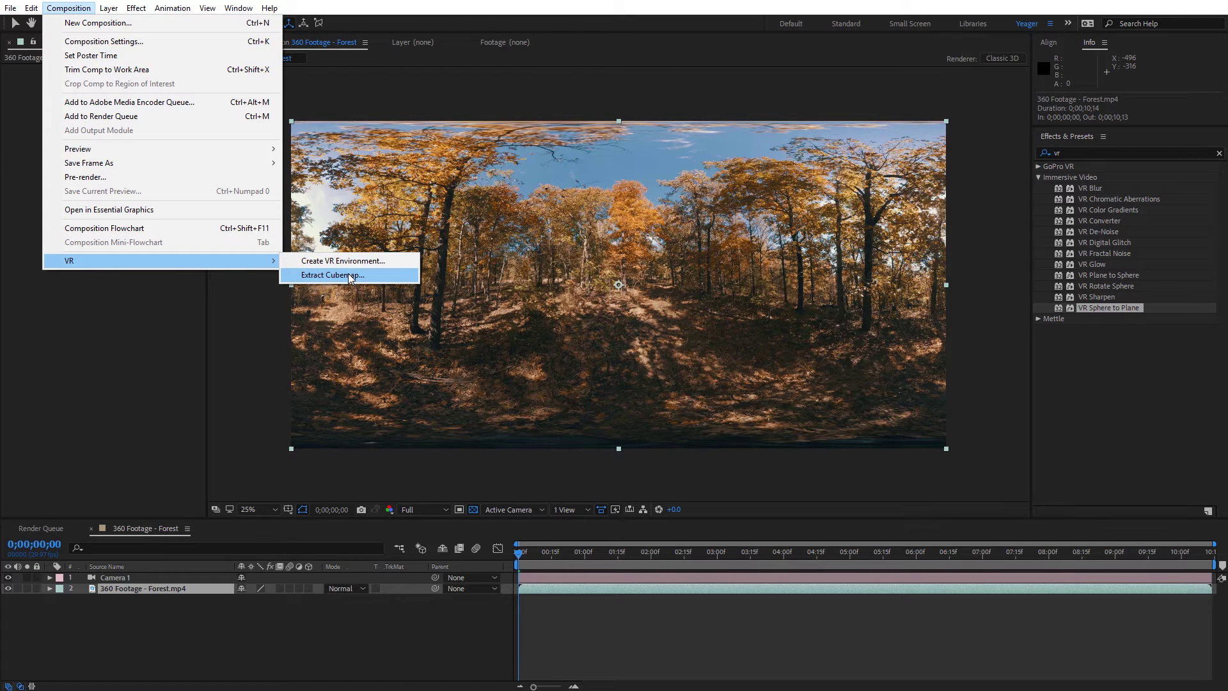
{"action": "left_click", "coordinate": [349, 276]}
{"action": "left_click_drag", "start_coordinate": [581, 336], "coordinate": [609, 184]}
{"action": "left_click", "coordinate": [600, 224]}
{"action": "left_click", "coordinate": [603, 250]}
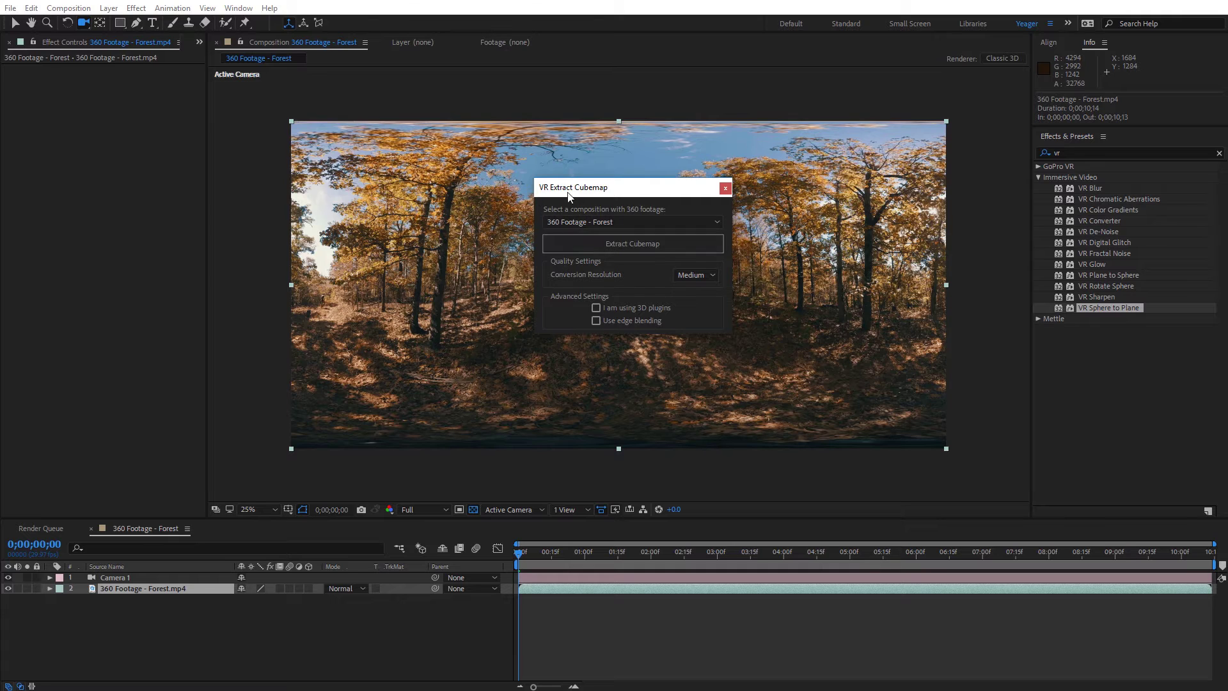
{"action": "left_click", "coordinate": [693, 275]}
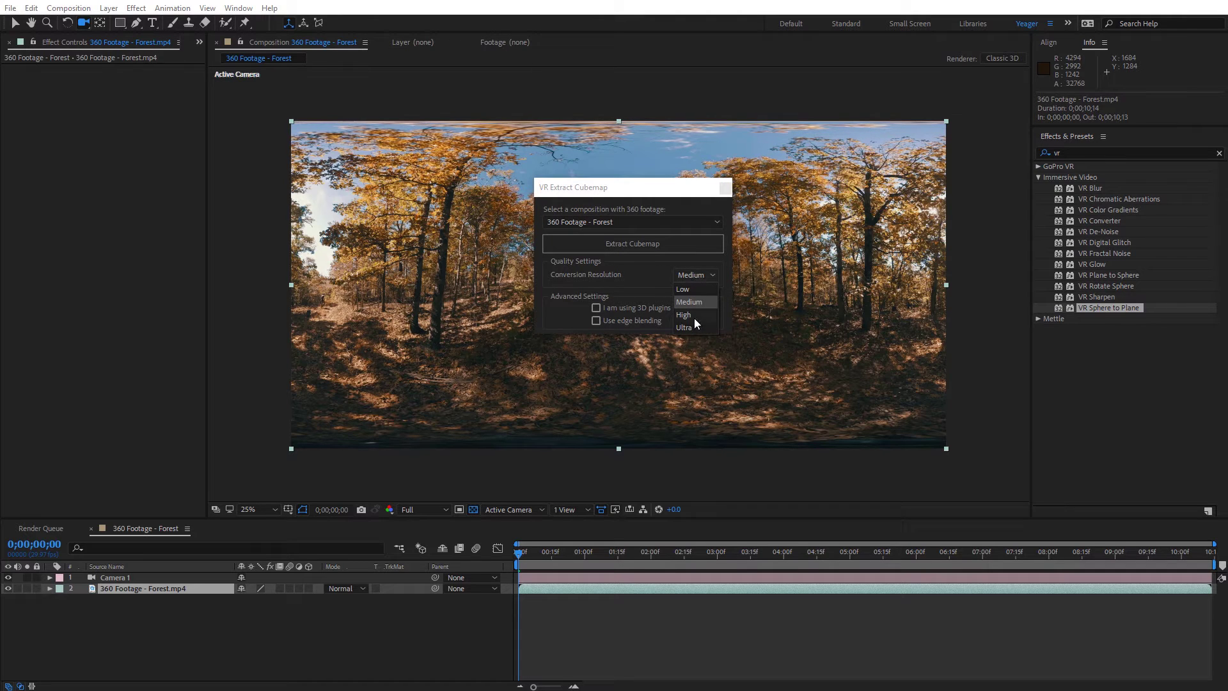
{"action": "left_click", "coordinate": [639, 256]}
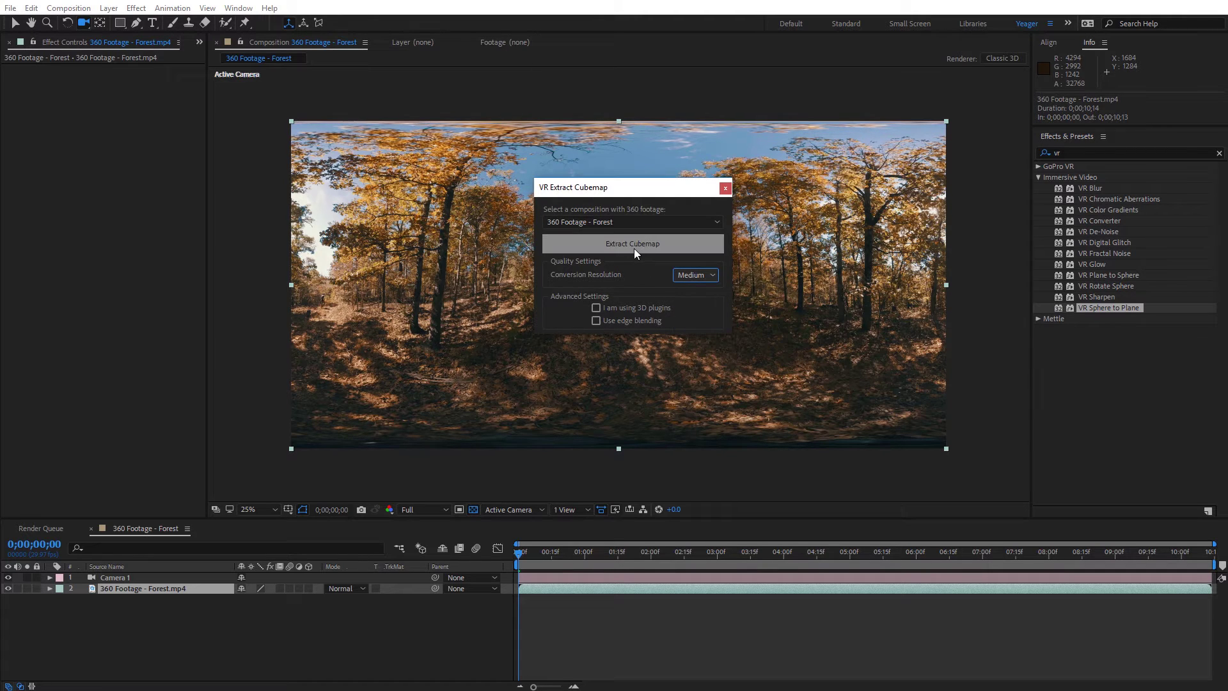
{"action": "left_click", "coordinate": [725, 188]}
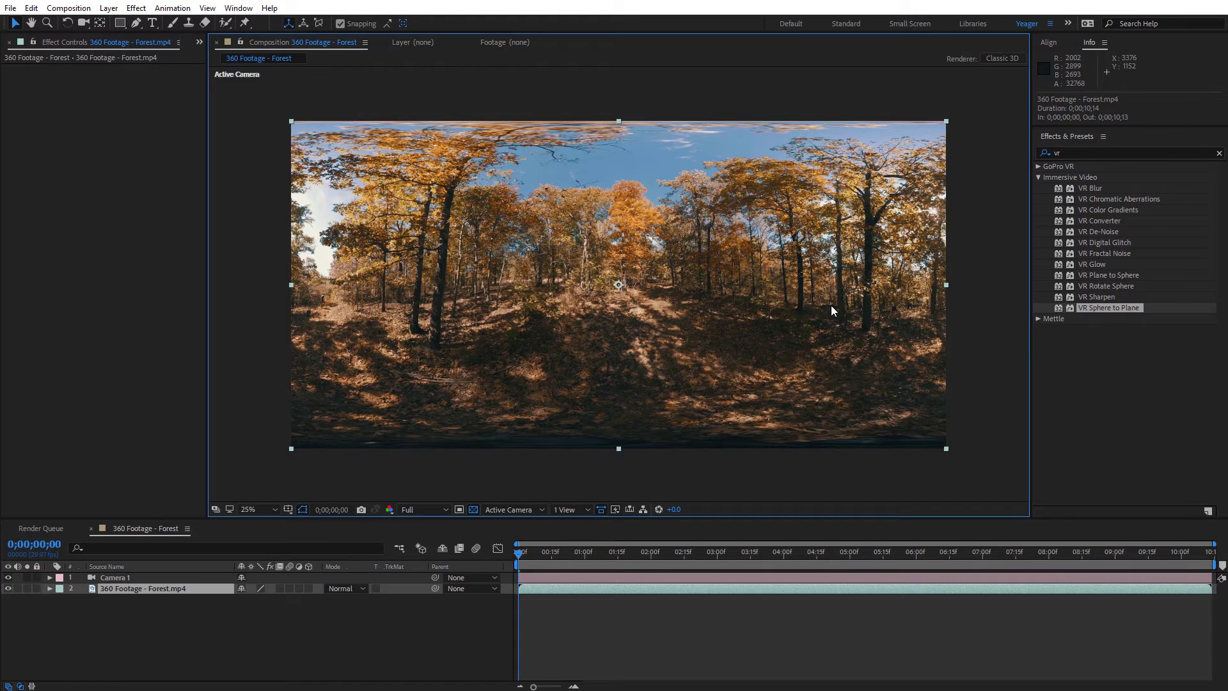
- Open the VR Comp Editor and dock it beside the timeline
{"action": "left_click", "coordinate": [237, 8]}
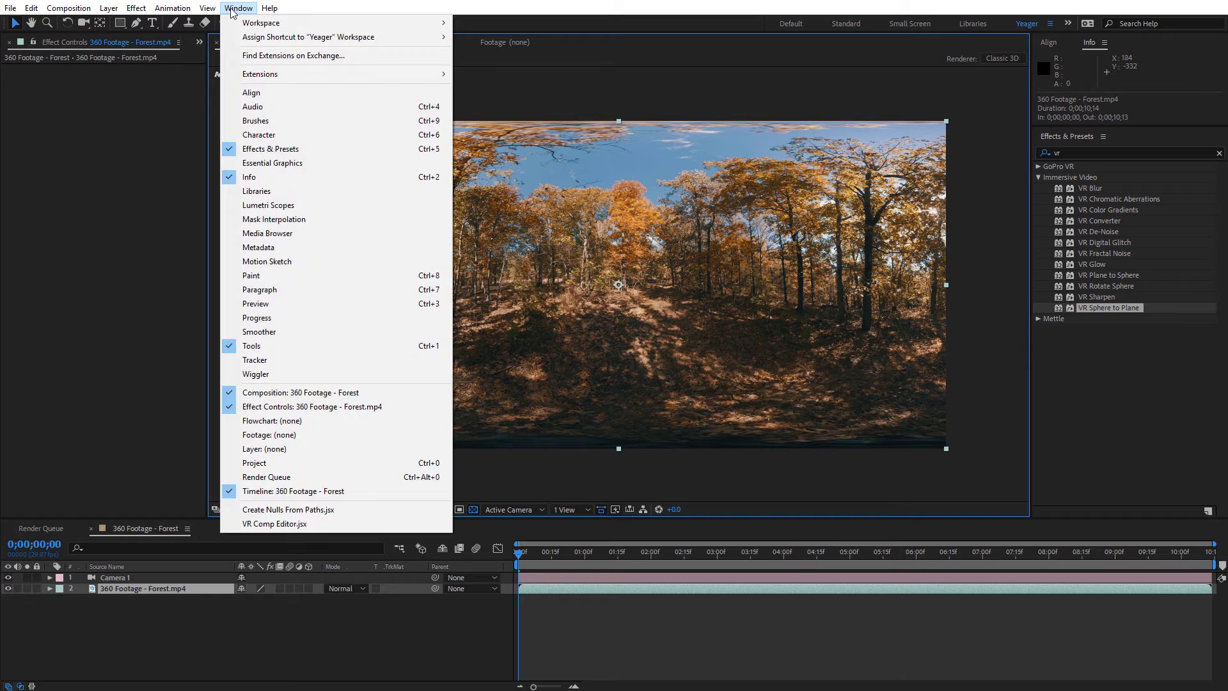
{"action": "left_click", "coordinate": [274, 524]}
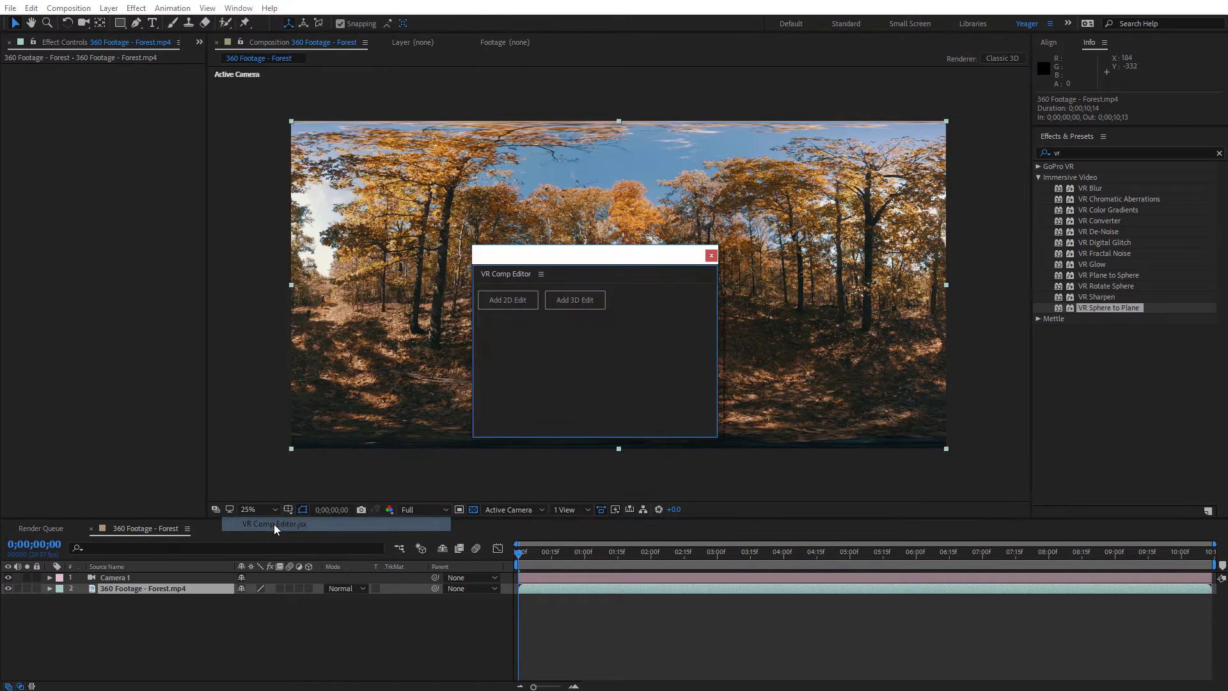
{"action": "left_click_drag", "start_coordinate": [521, 255], "coordinate": [1183, 575]}
{"action": "left_click_drag", "start_coordinate": [617, 555], "coordinate": [1078, 570]}
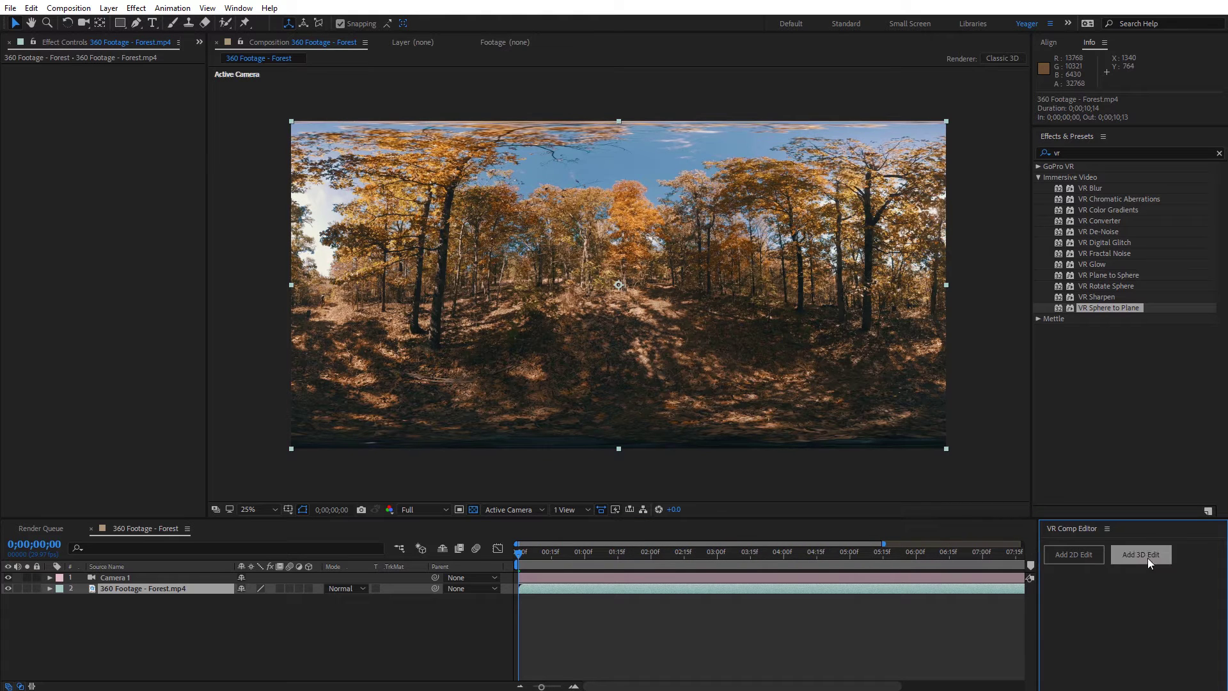
- Add a 2D edit of the 360 Footage - Forest composition with a comp width of 1920, 16:9 ratio and a 2-node camera
{"action": "left_click", "coordinate": [1084, 555]}
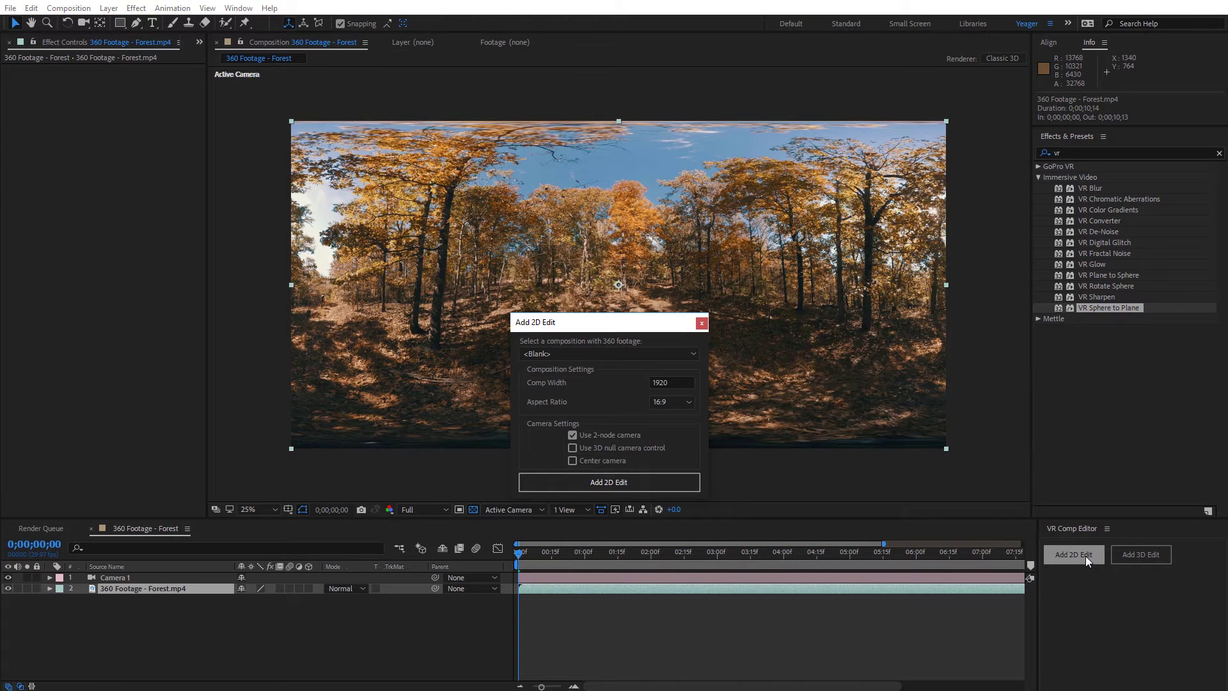
{"action": "left_click", "coordinate": [604, 355]}
{"action": "left_click", "coordinate": [573, 382]}
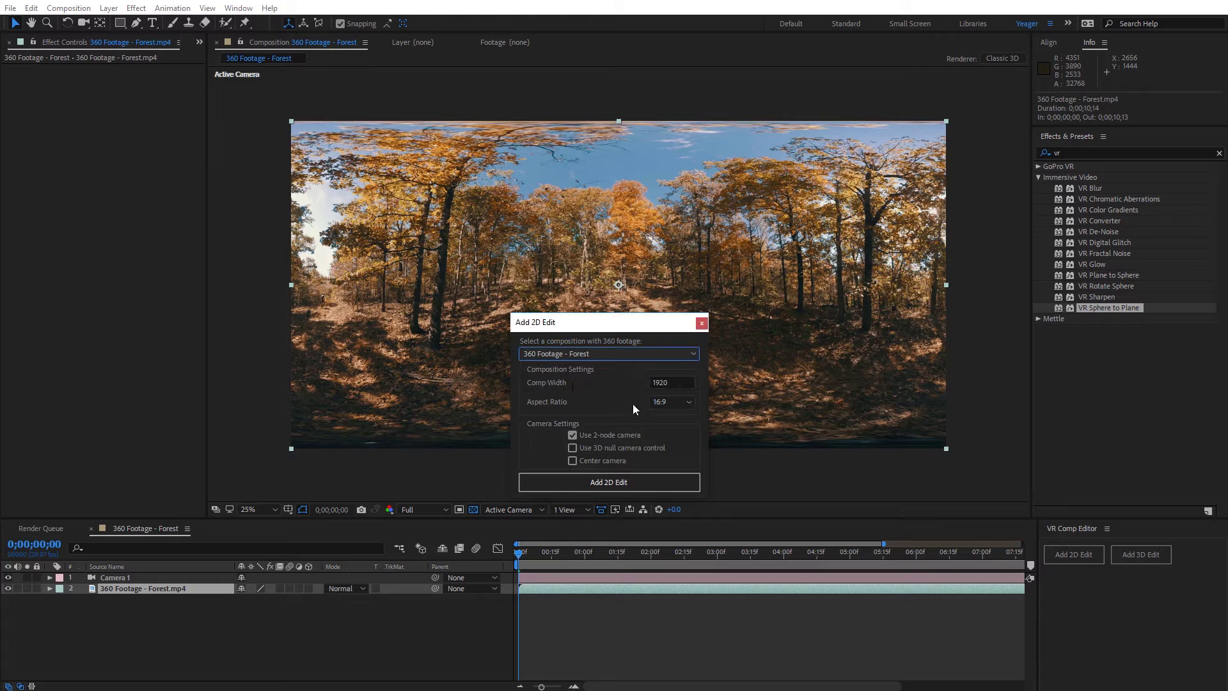
{"action": "left_click", "coordinate": [607, 484]}
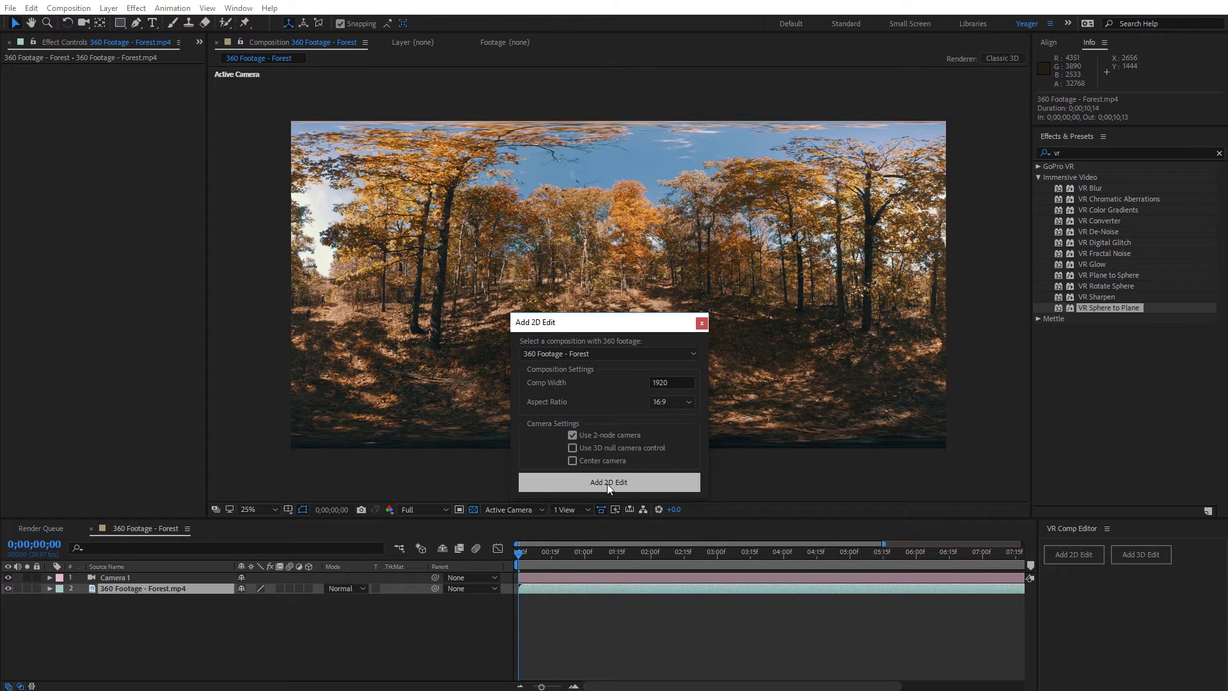
{"action": "scroll", "coordinate": [617, 286], "scroll_direction": "up", "scroll_amount": 2}
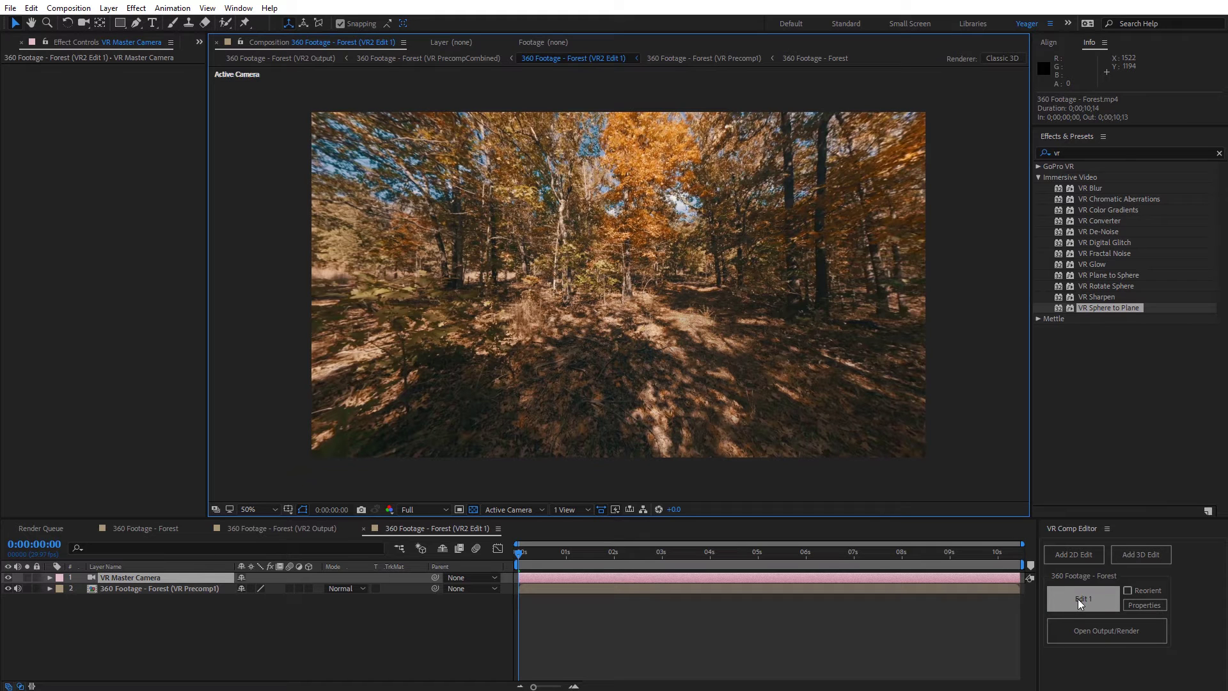
- Compare the VR output composition with the Edit 1 composition, and check where the VR Comp Editor is listed
{"action": "left_click", "coordinate": [1079, 635]}
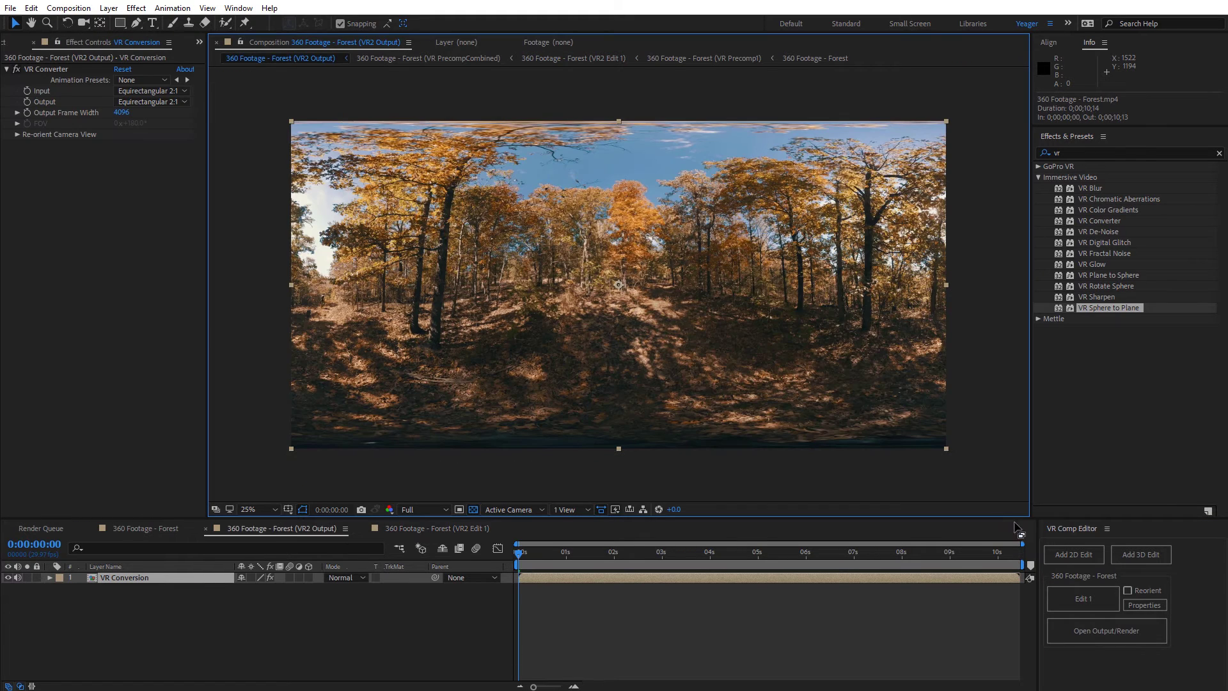
{"action": "left_click", "coordinate": [1087, 598]}
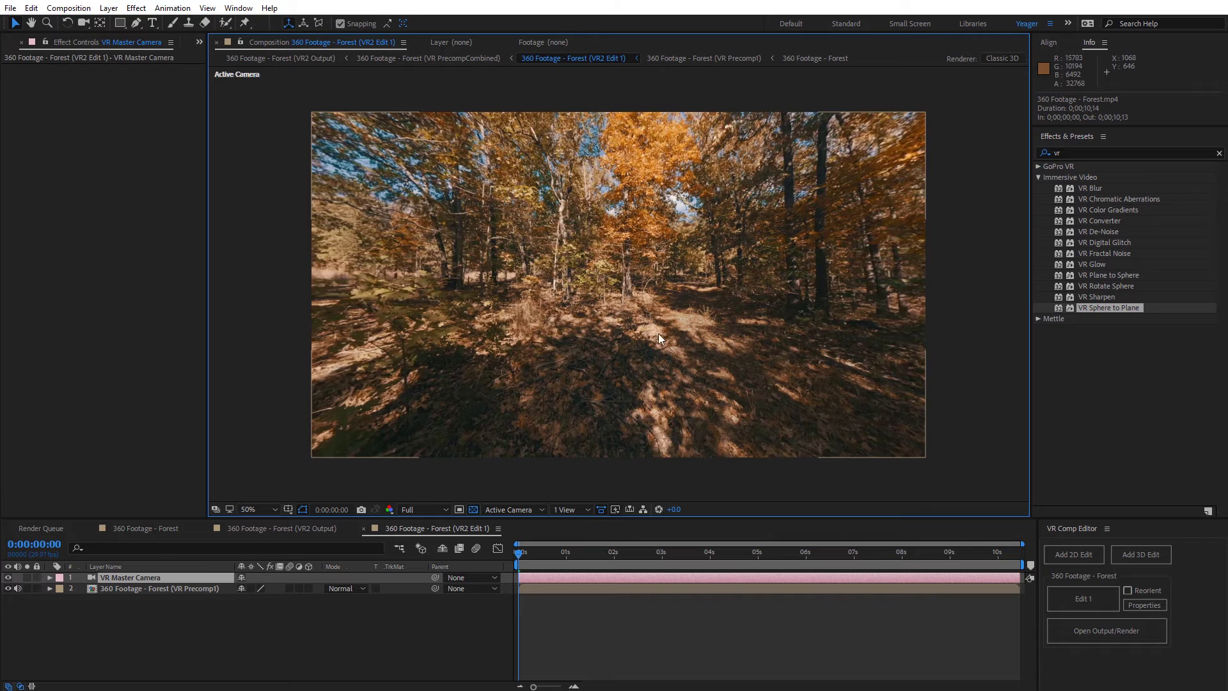
{"action": "left_click", "coordinate": [1103, 639]}
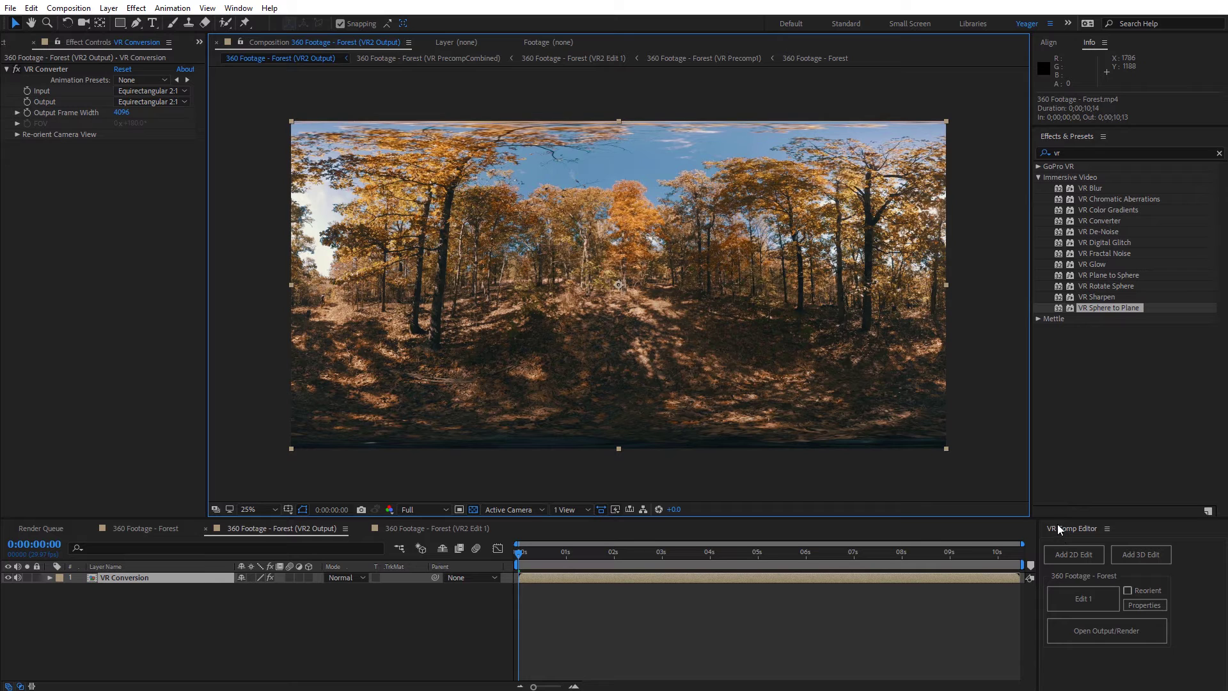
{"action": "left_click", "coordinate": [234, 8]}
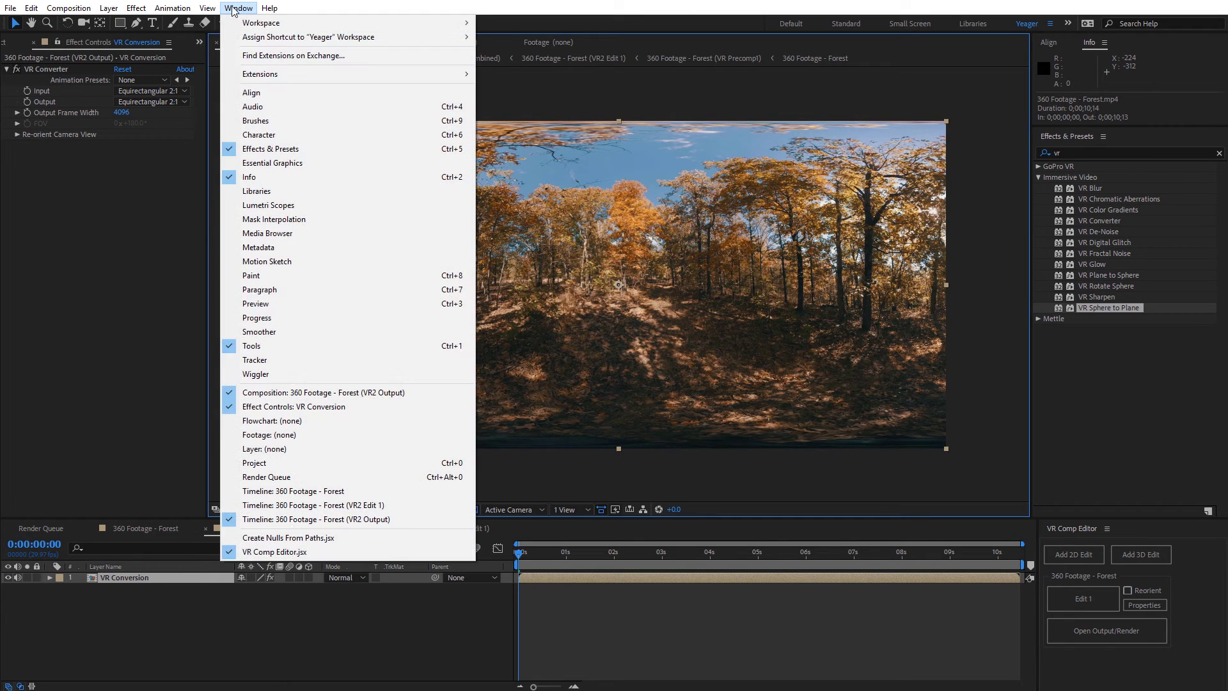
- Switch to Premiere Pro, preview the 360 Footage - Trail sequence in VR mode while looking around, and return to the flat view
{"action": "left_click", "coordinate": [606, 475]}
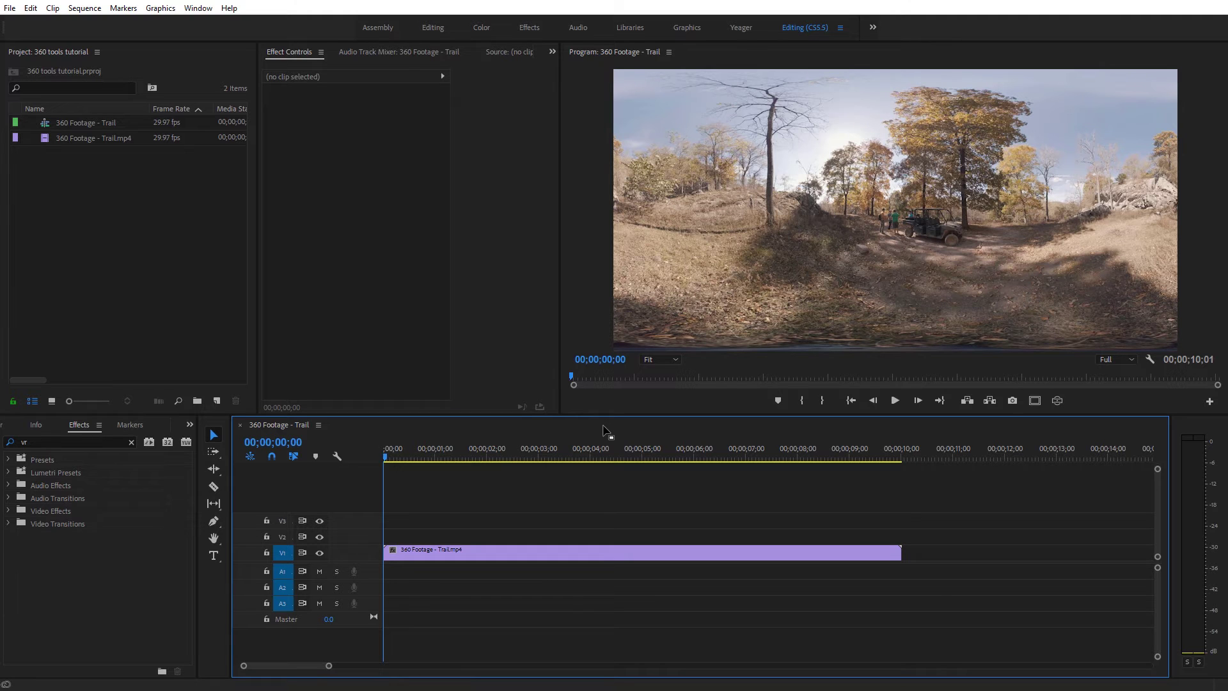
{"action": "left_click", "coordinate": [1057, 400]}
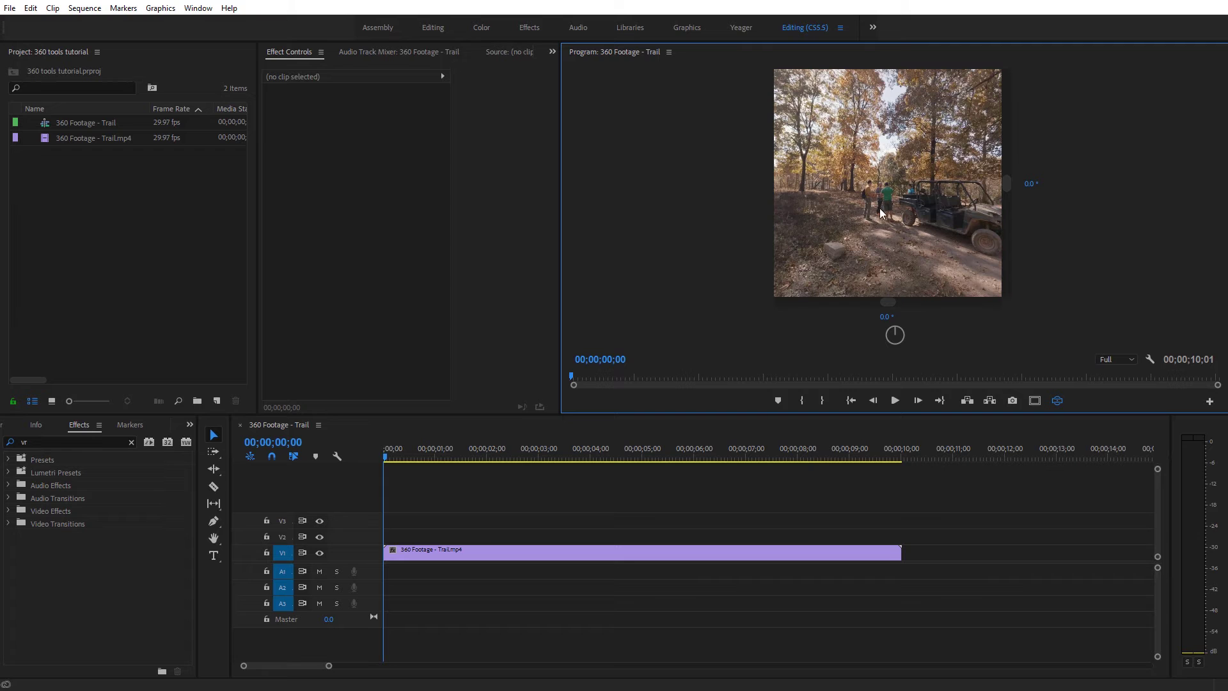
{"action": "mouse_move", "coordinate": [823, 150]}
{"action": "left_mouse_down"}
{"action": "mouse_move", "coordinate": [894, 181]}
{"action": "mouse_move", "coordinate": [921, 221]}
{"action": "mouse_move", "coordinate": [778, 156]}
{"action": "mouse_move", "coordinate": [841, 138]}
{"action": "left_mouse_up"}
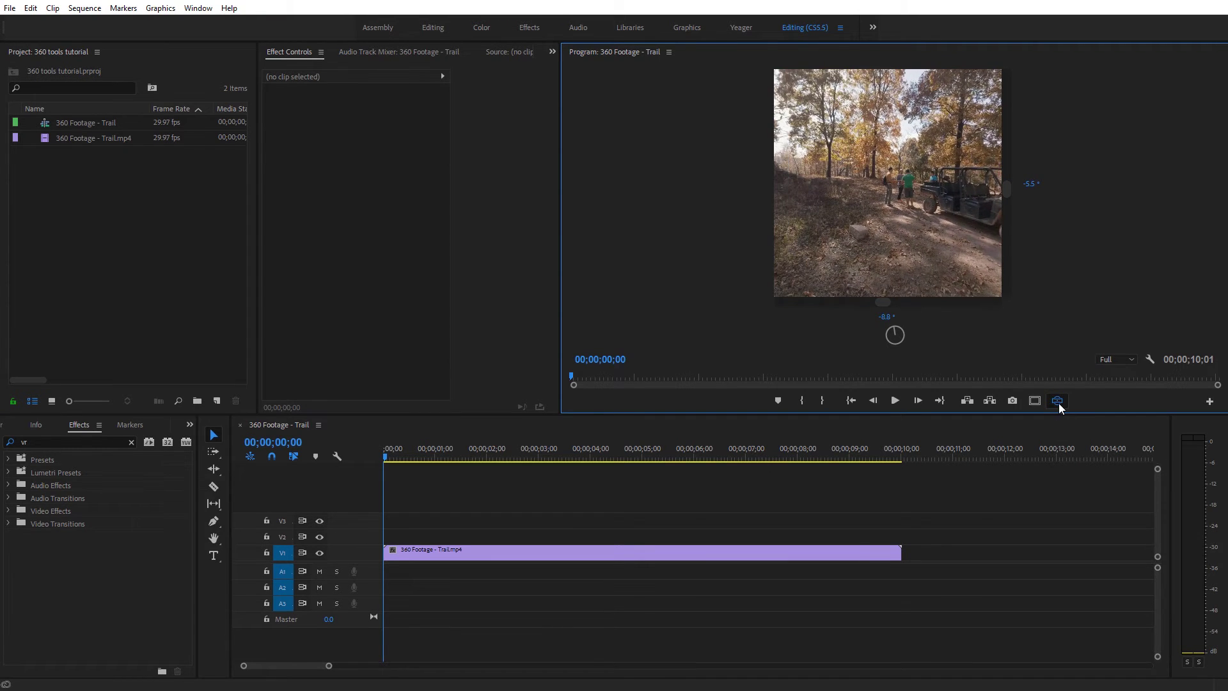
{"action": "left_click", "coordinate": [1057, 401]}
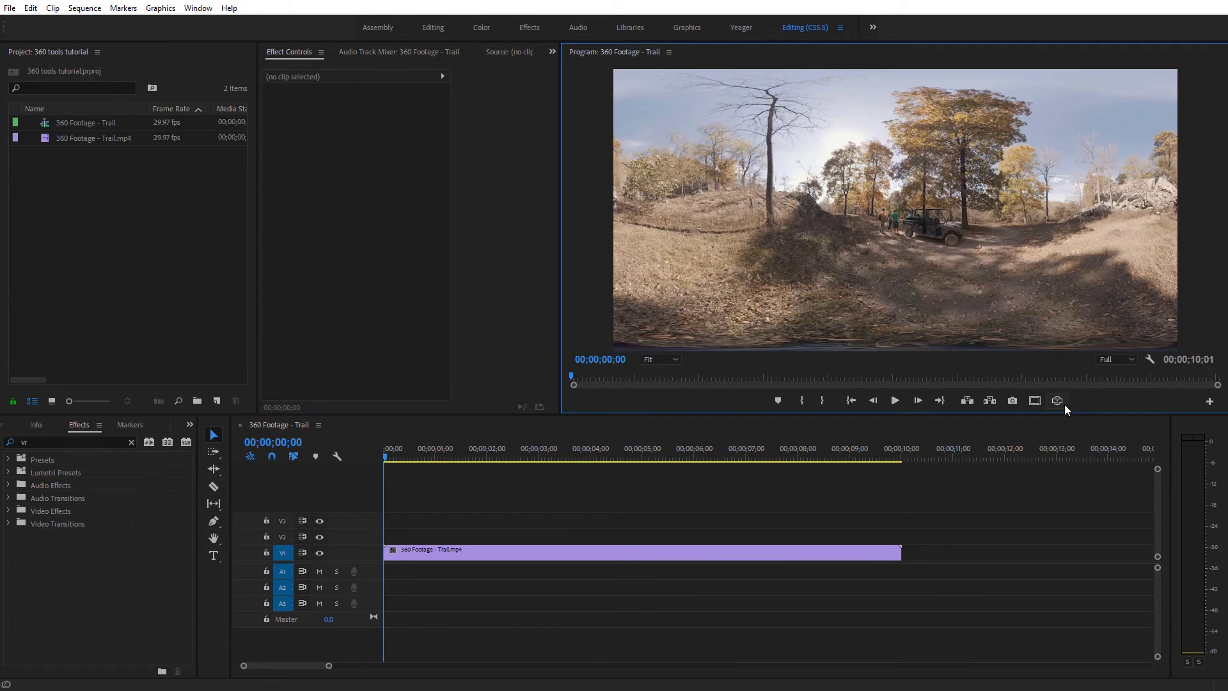
- Place the VR video display toggle among the Program monitor's playback controls, confirm the layout and turn on the VR view
{"action": "left_click", "coordinate": [1209, 401]}
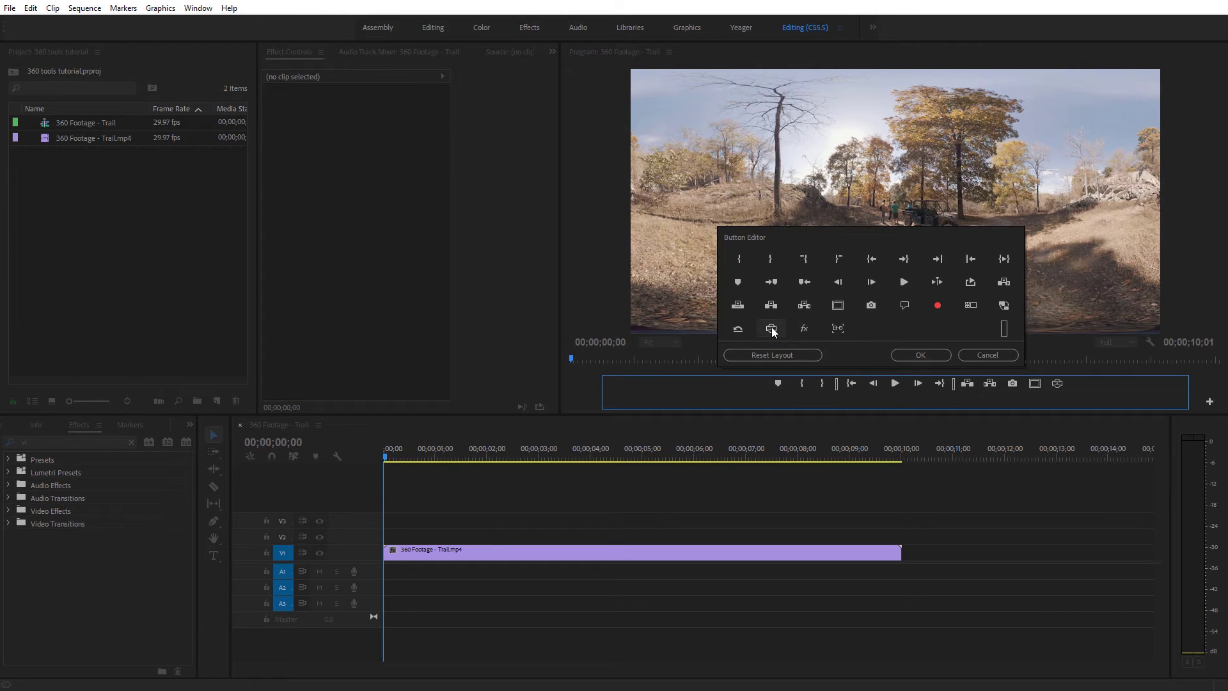
{"action": "left_click_drag", "start_coordinate": [773, 331], "coordinate": [1046, 382]}
{"action": "left_click", "coordinate": [927, 356]}
{"action": "left_click", "coordinate": [1058, 400]}
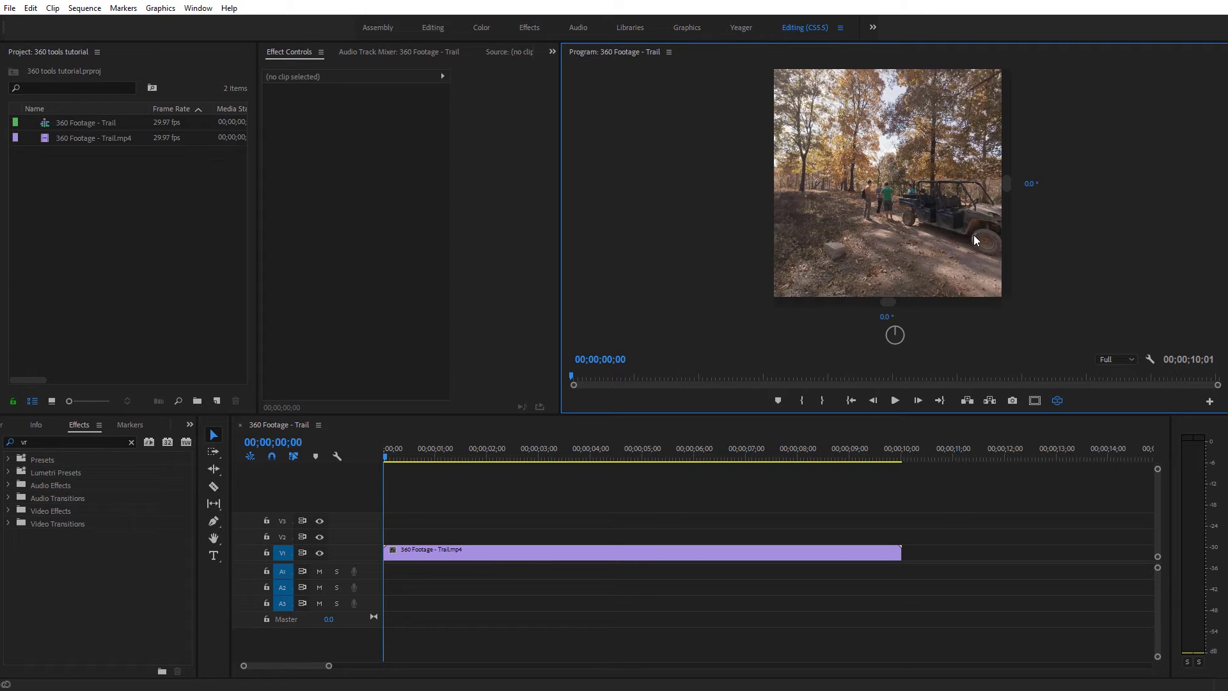
- Set the VR video settings' horizontal monitor view to 180° and look around the trail scene
{"action": "left_click", "coordinate": [1150, 359]}
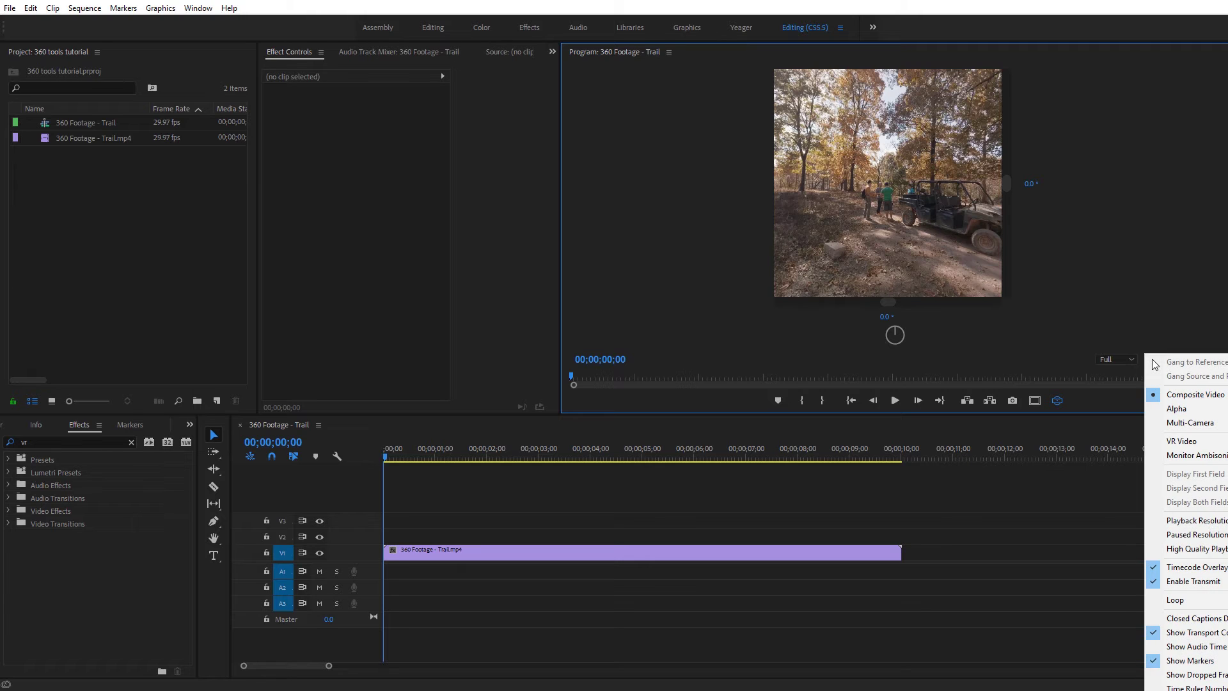
{"action": "mouse_move", "coordinate": [1174, 446]}
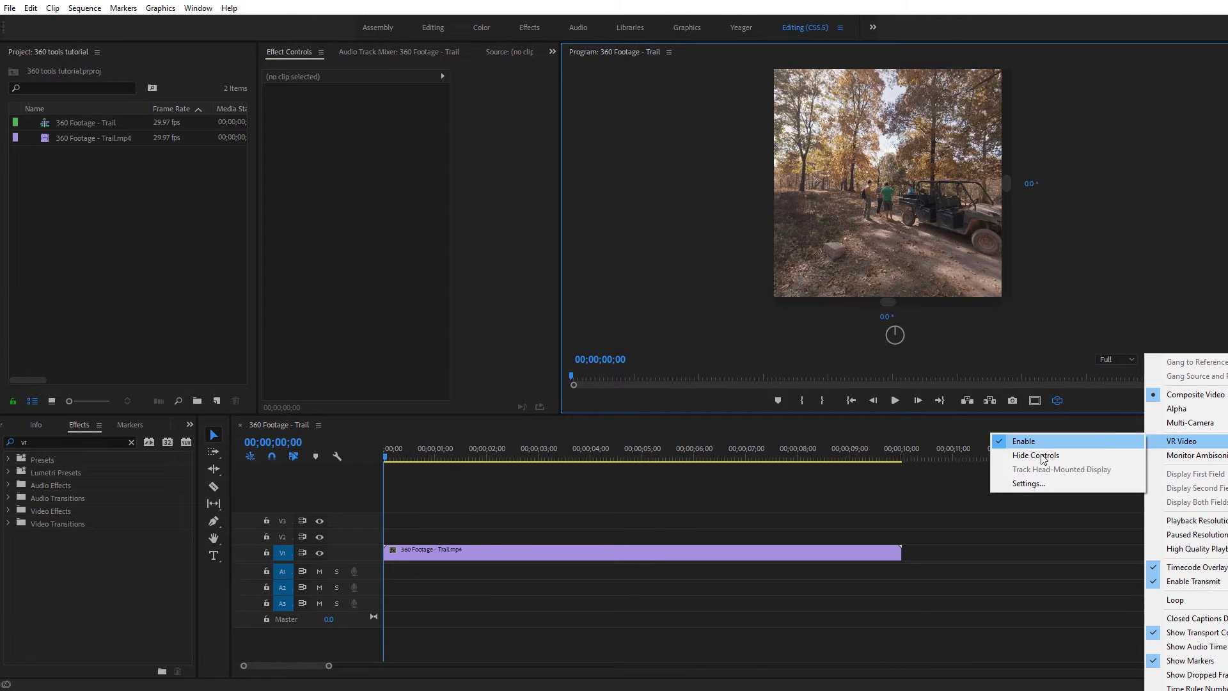
{"action": "left_click", "coordinate": [1019, 486]}
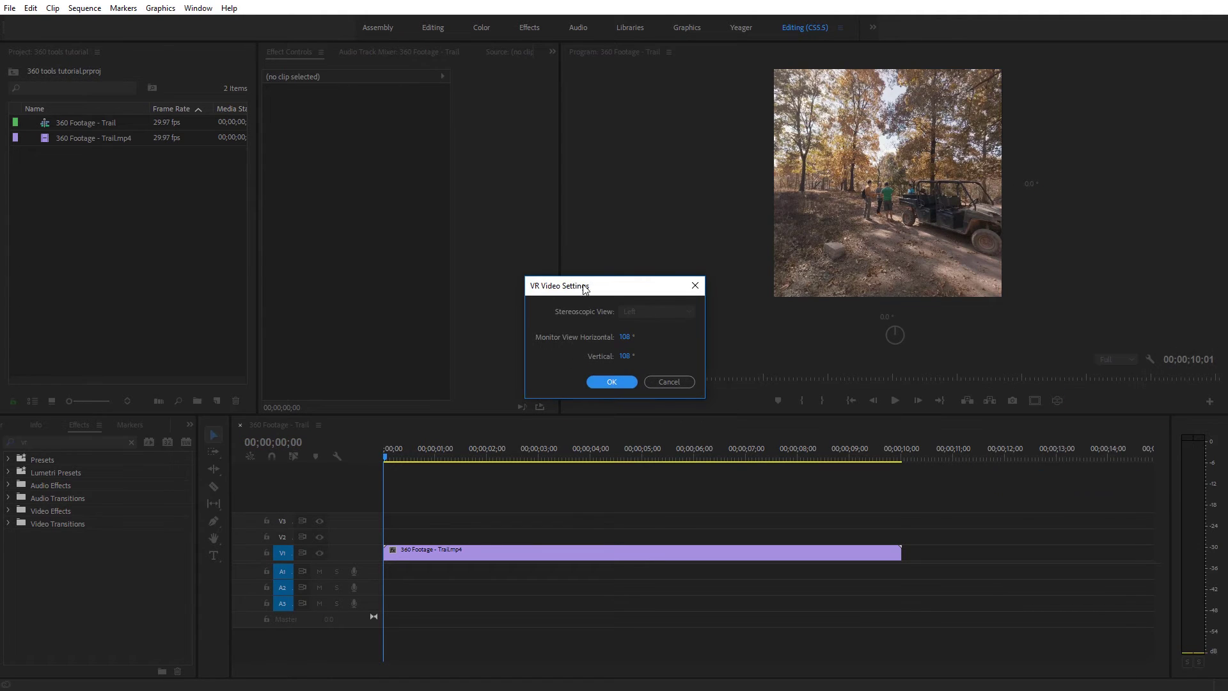
{"action": "left_click_drag", "start_coordinate": [577, 283], "coordinate": [683, 209]}
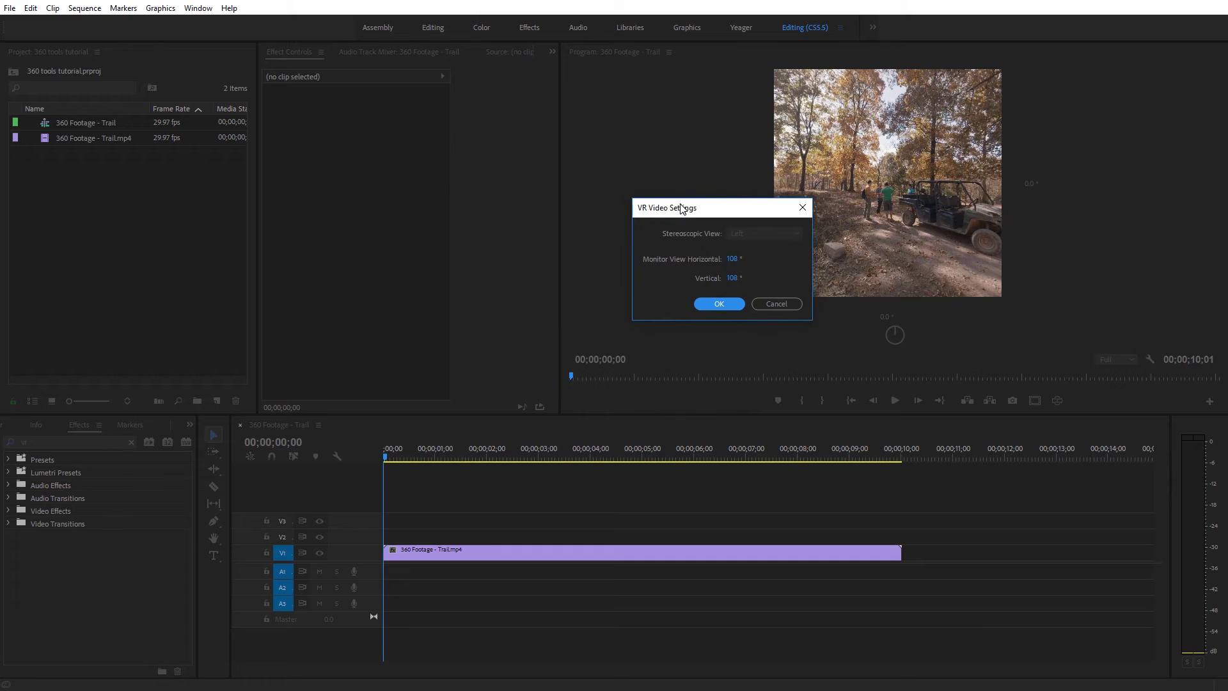
{"action": "left_click", "coordinate": [733, 260]}
{"action": "type", "text": "180"}
{"action": "left_click", "coordinate": [719, 304]}
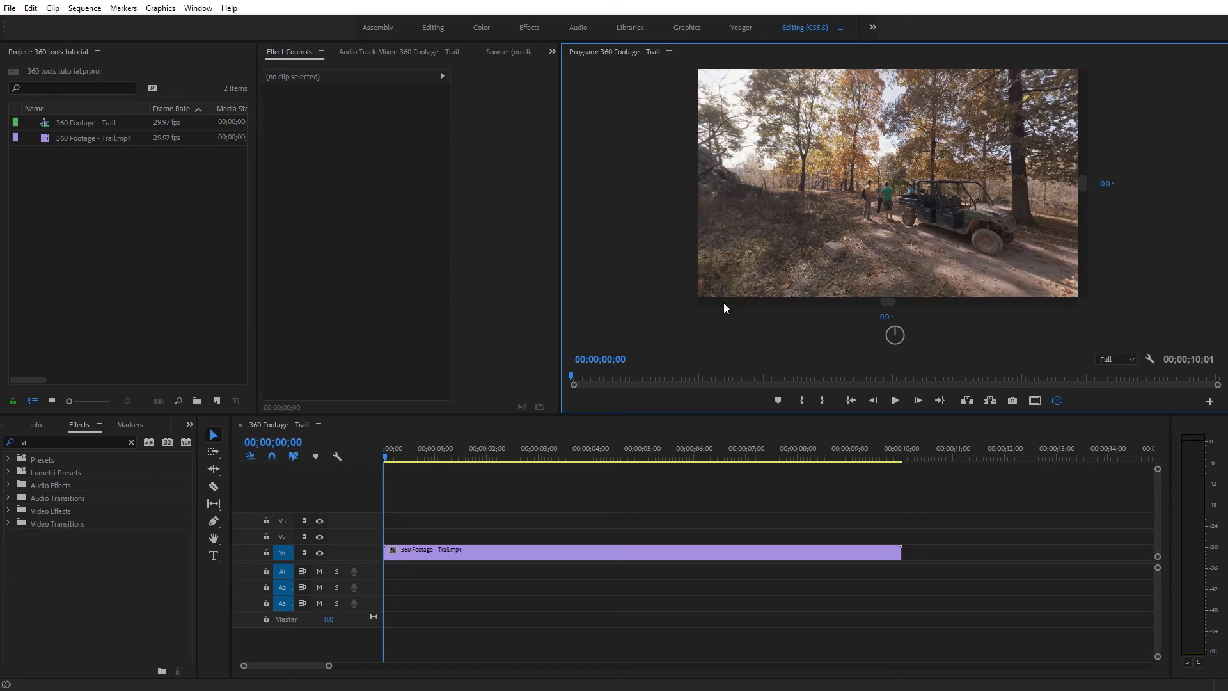
{"action": "left_click_drag", "start_coordinate": [822, 235], "coordinate": [881, 233]}
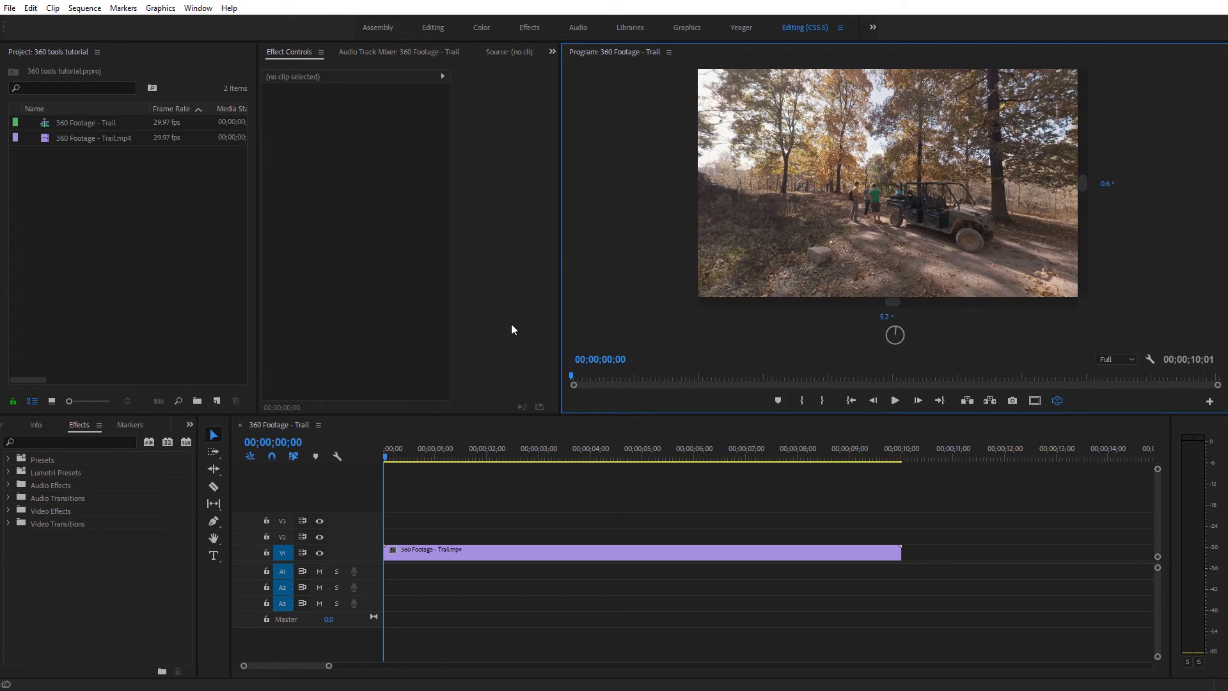
- Filter the effects by "vr" and look through the Immersive Video effects and transitions
{"action": "left_click", "coordinate": [75, 427]}
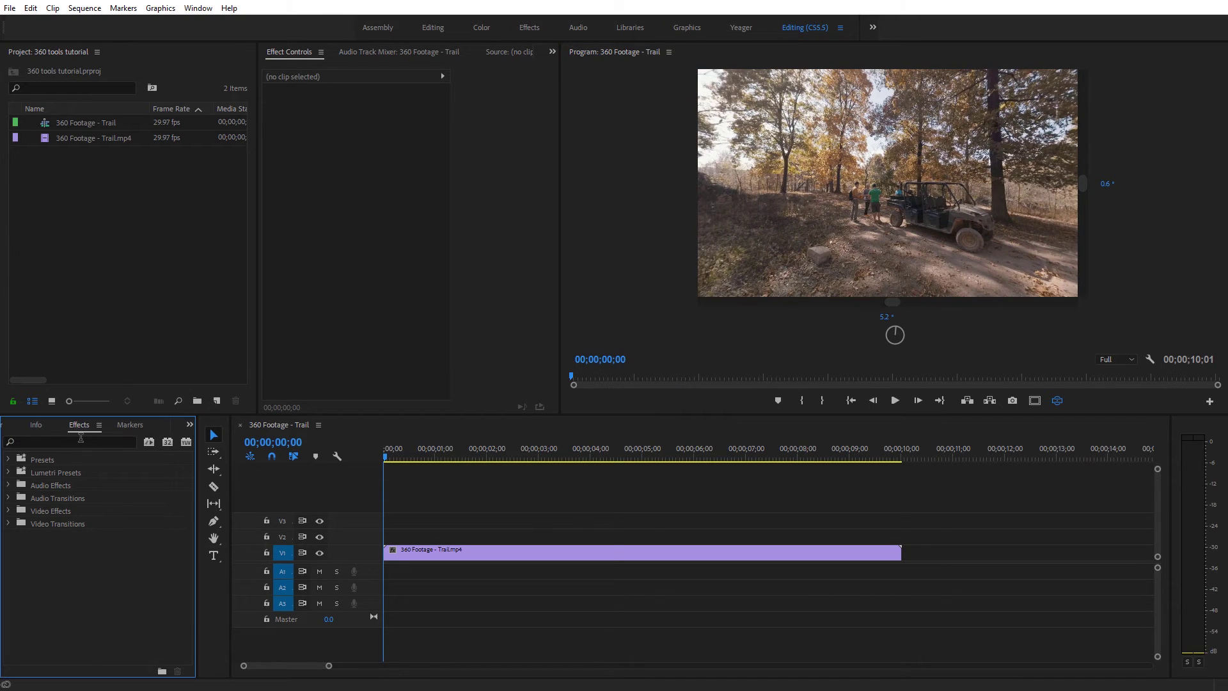
{"action": "left_click", "coordinate": [81, 441]}
{"action": "type", "text": "vr"}
{"action": "left_click_drag", "start_coordinate": [188, 471], "coordinate": [168, 569]}
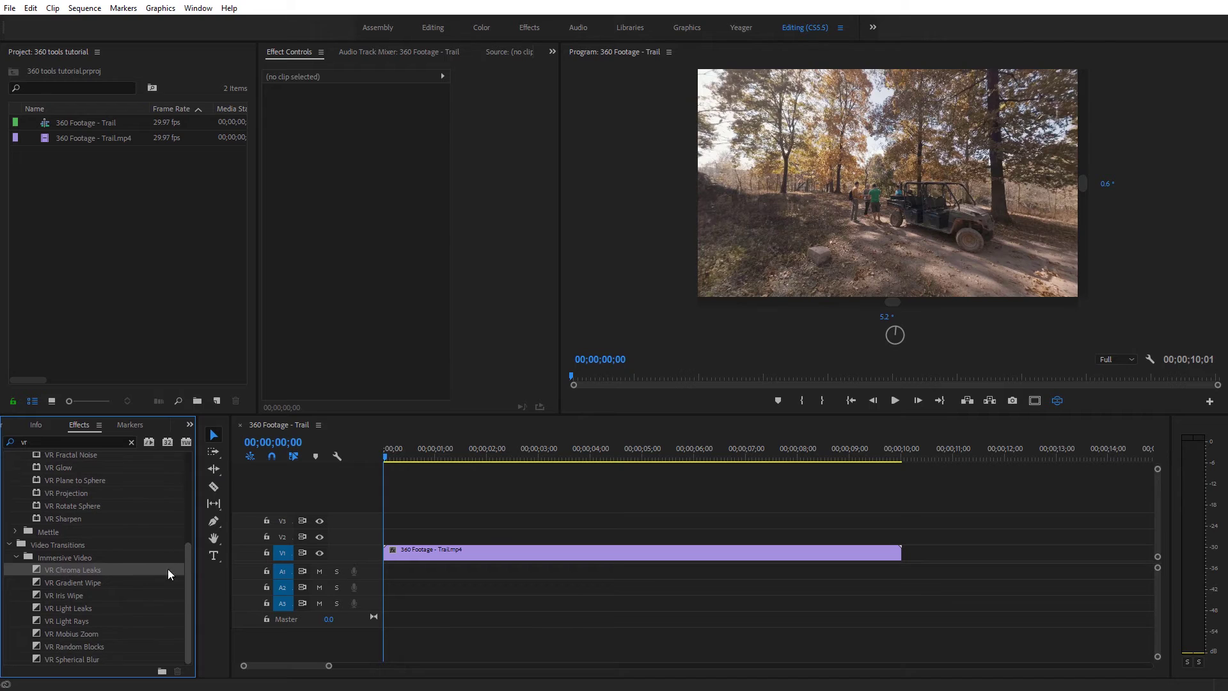
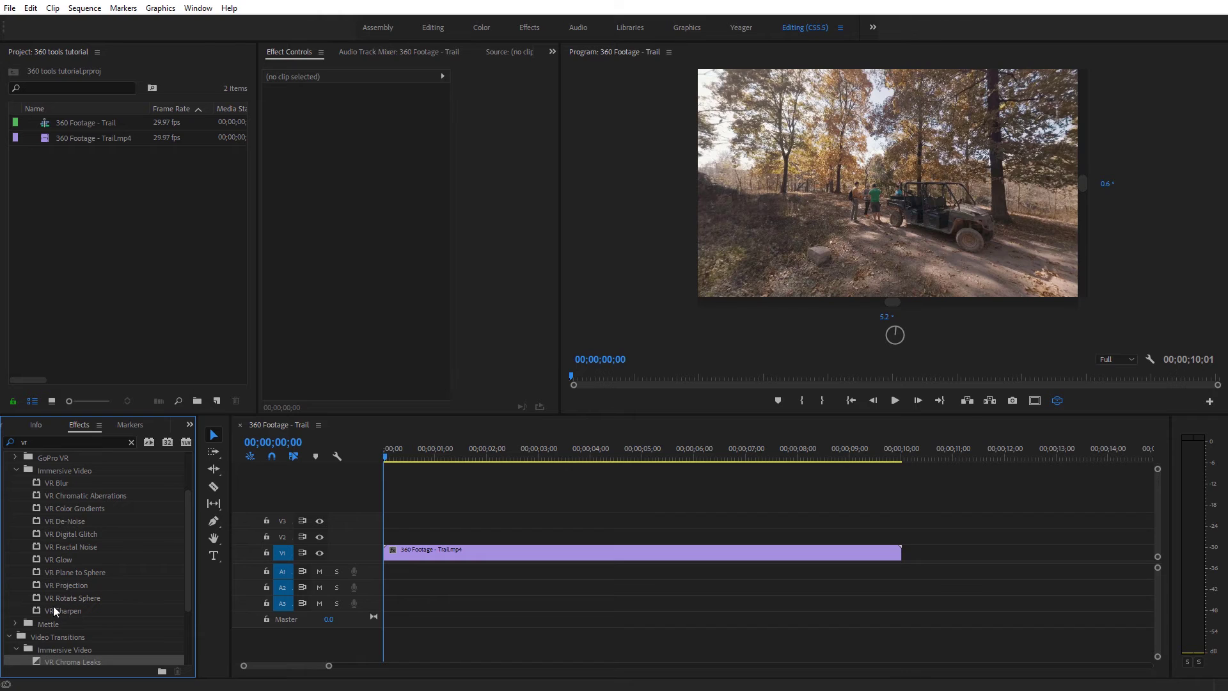
- Return to the flat view, apply VR Projection to the 360 Footage - Trail.mp4 clip, and widen the effect settings area
{"action": "left_click", "coordinate": [50, 585]}
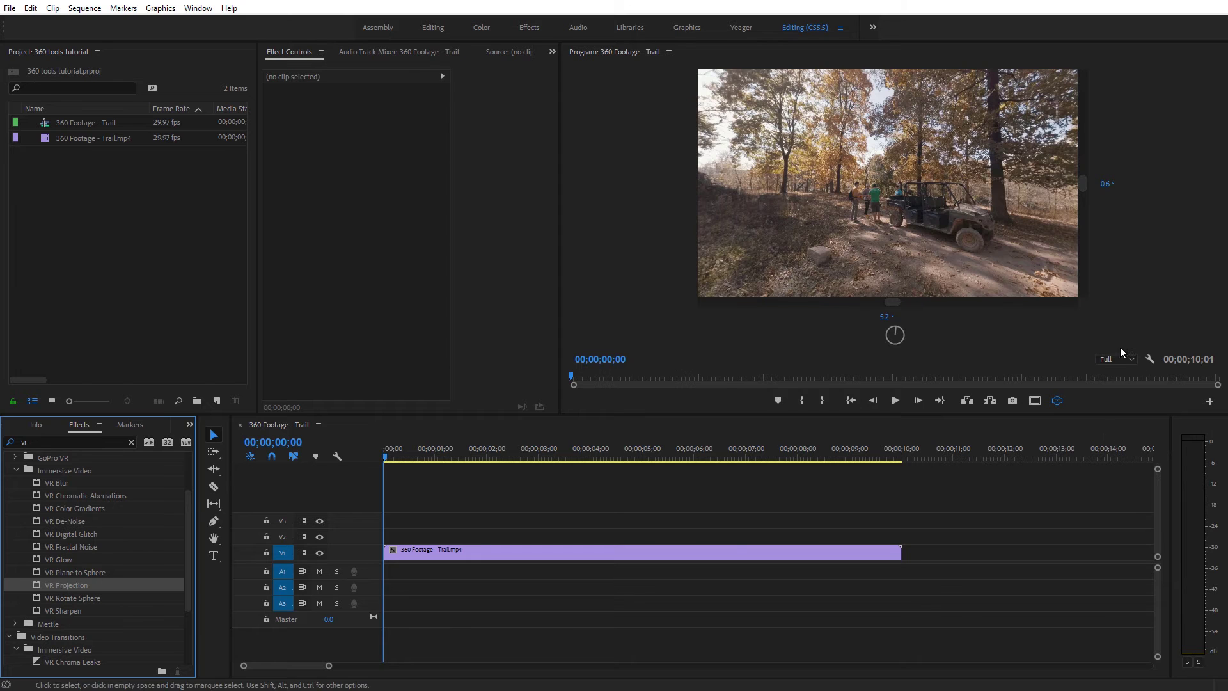
{"action": "left_click", "coordinate": [1057, 400]}
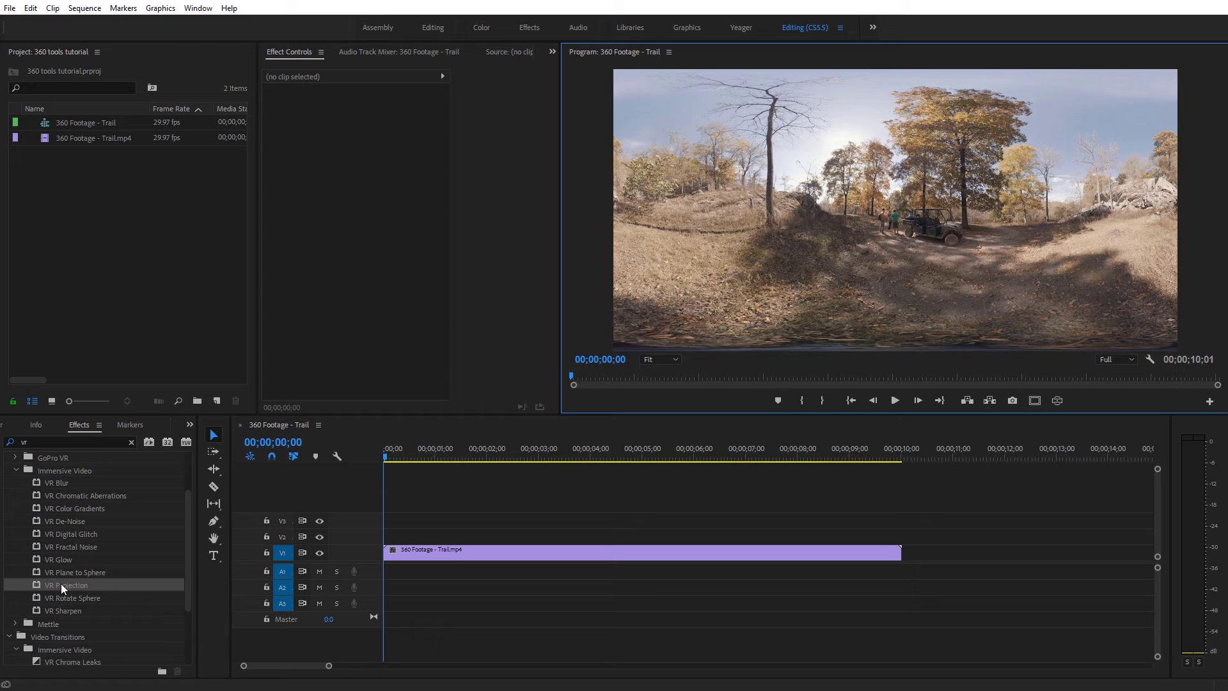
{"action": "left_click_drag", "start_coordinate": [61, 587], "coordinate": [461, 553]}
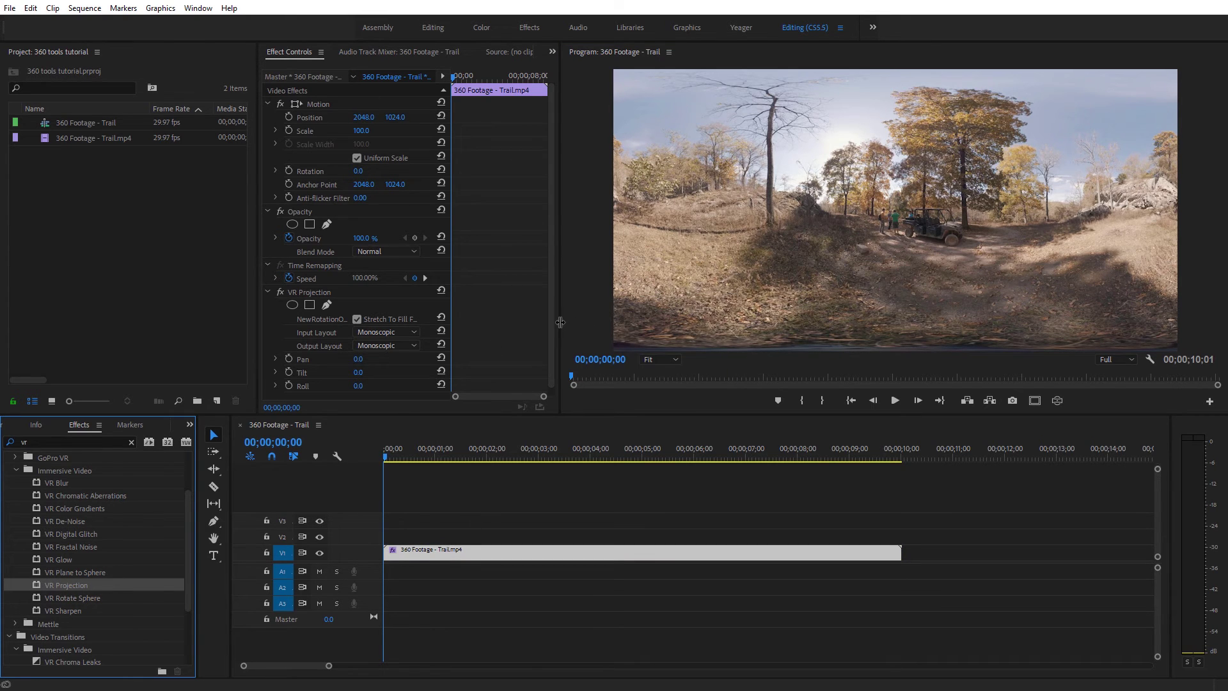
{"action": "left_click_drag", "start_coordinate": [561, 322], "coordinate": [648, 320]}
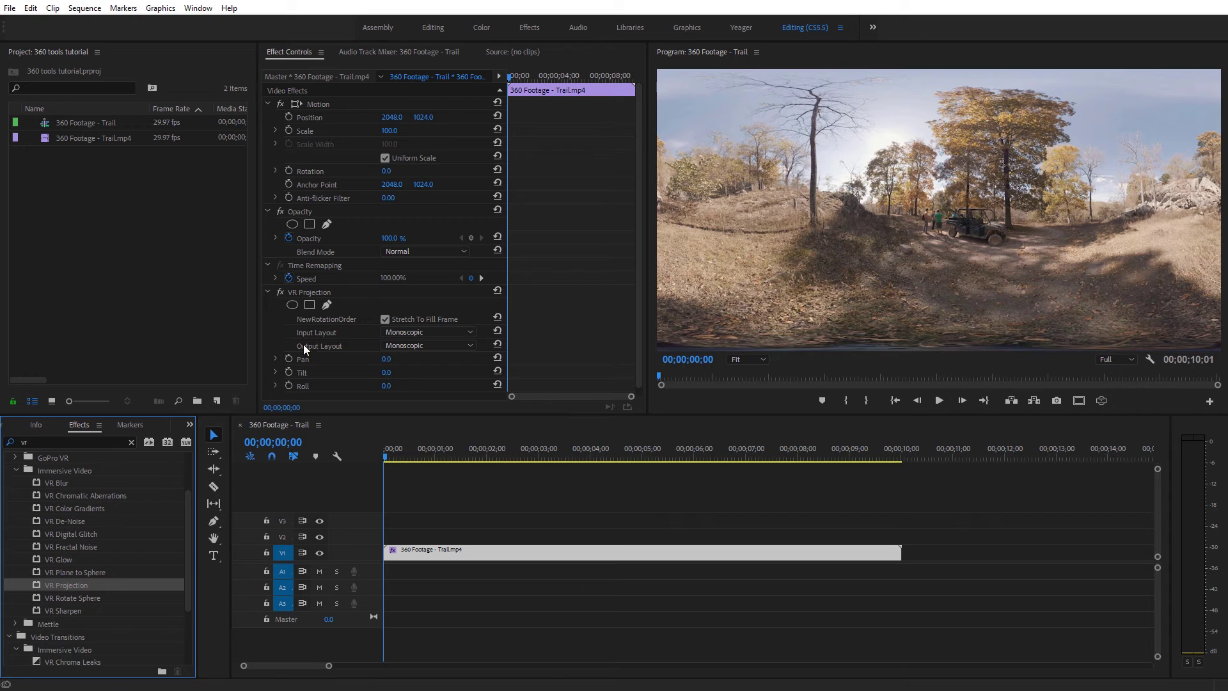
- Try the Stereoscopic - Over/Under output layout in VR Projection, restore Monoscopic, and check the input layout options
{"action": "left_click", "coordinate": [421, 347]}
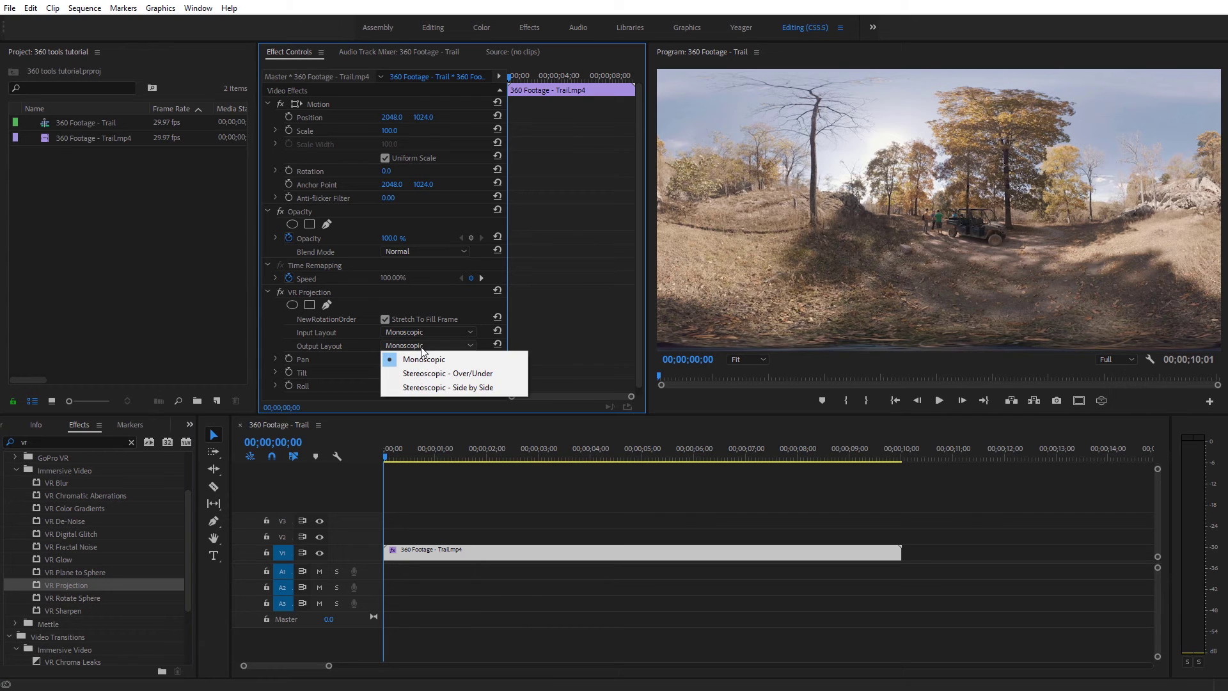
{"action": "left_click", "coordinate": [462, 375]}
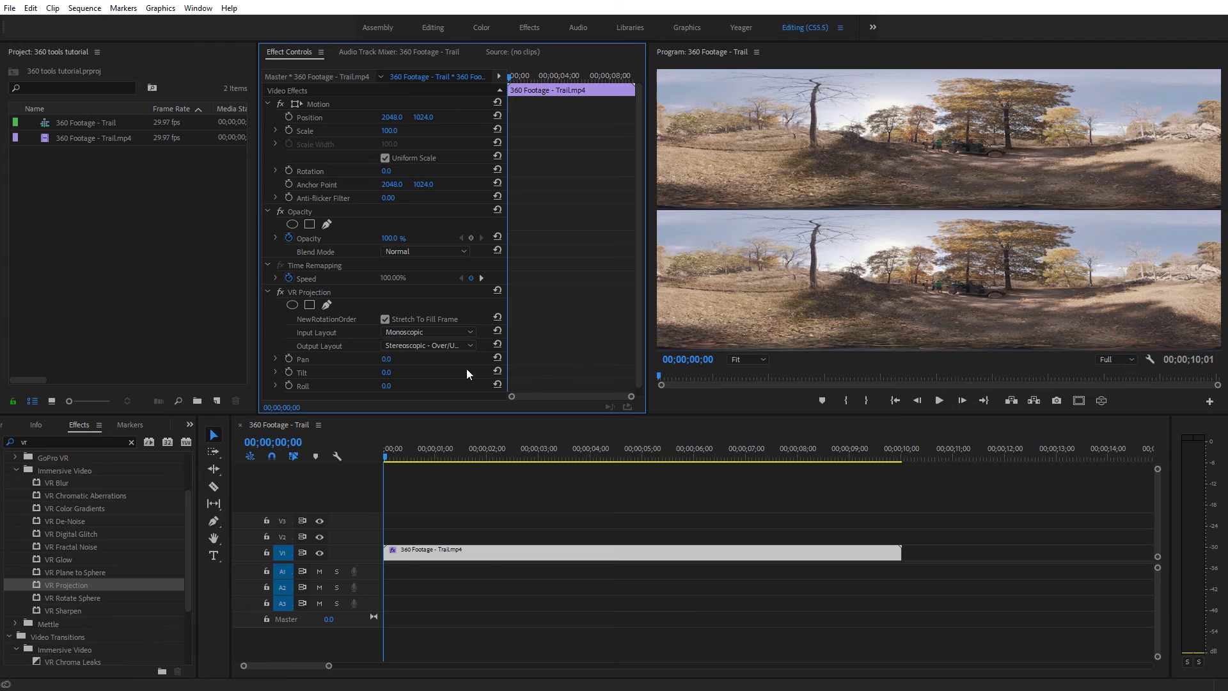
{"action": "left_click", "coordinate": [433, 346]}
{"action": "left_click", "coordinate": [416, 356]}
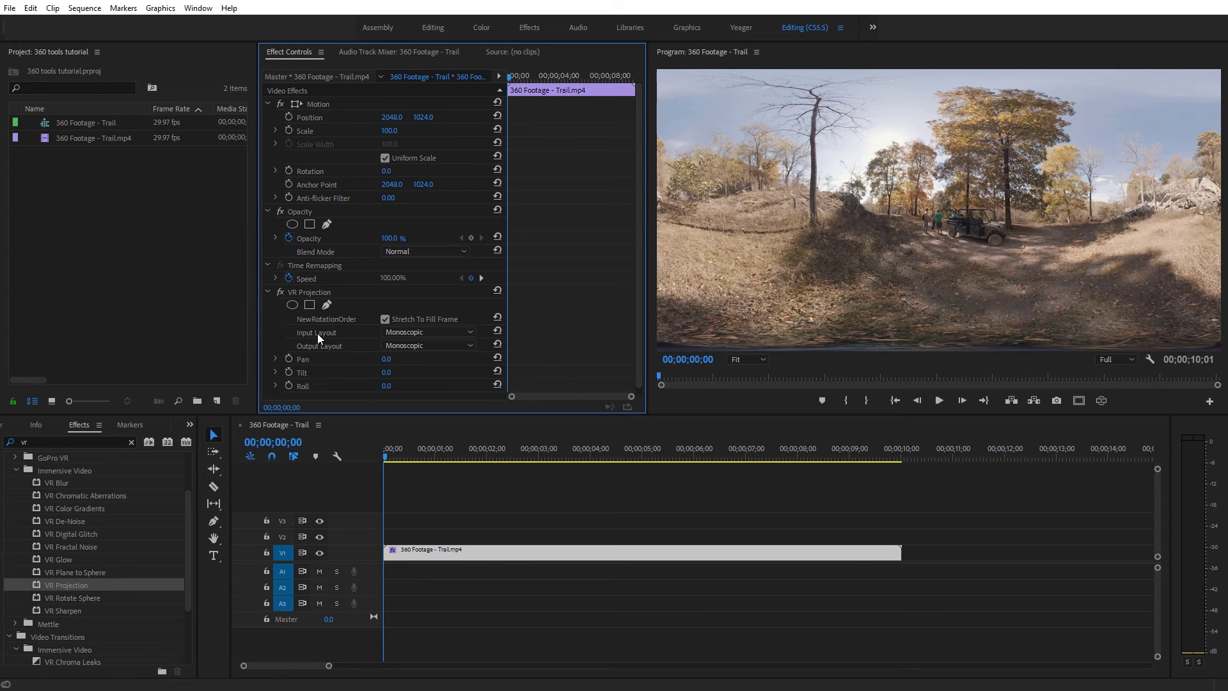
{"action": "left_click", "coordinate": [408, 331]}
{"action": "left_click", "coordinate": [351, 331]}
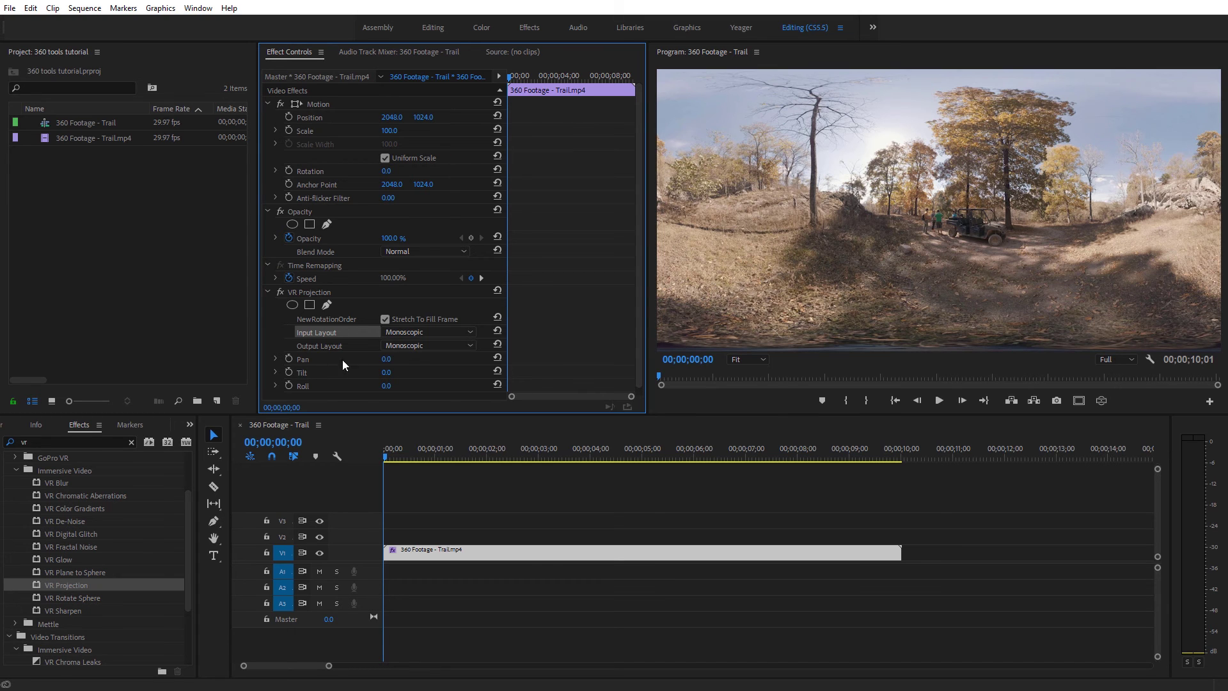
- Try a VR Projection pan of about -48, and delete the VR Projection effect from the trail clip
{"action": "left_click_drag", "start_coordinate": [388, 363], "coordinate": [314, 288]}
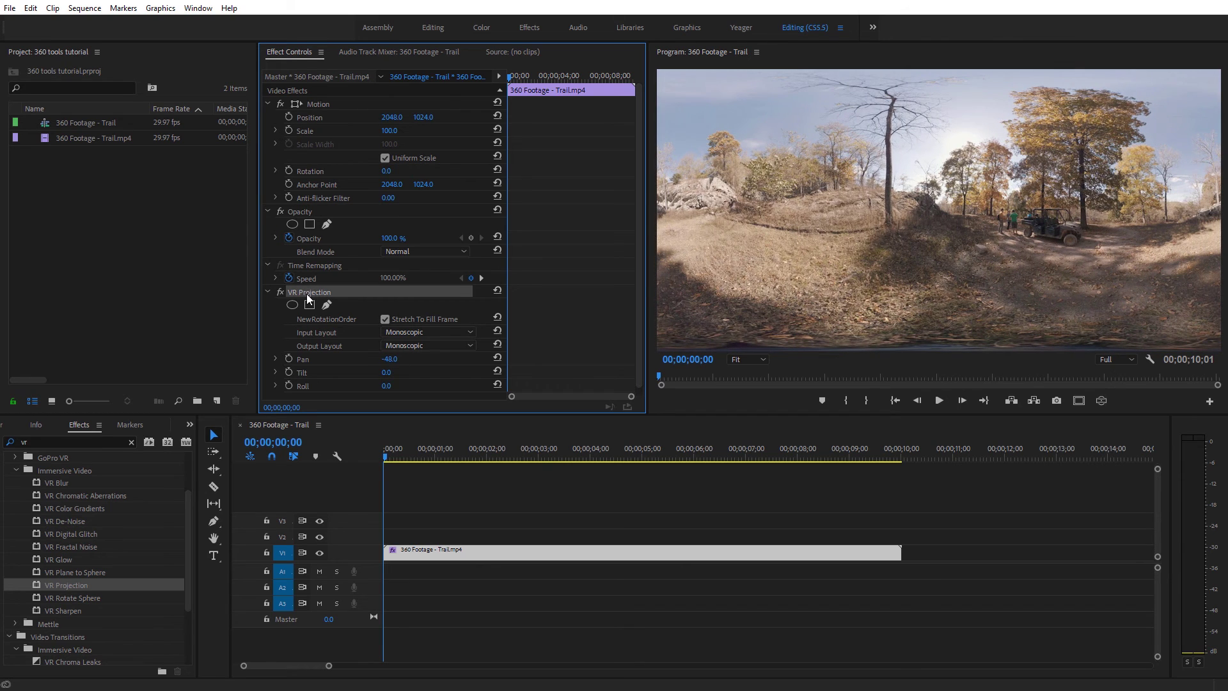
{"action": "key", "text": "Delete"}
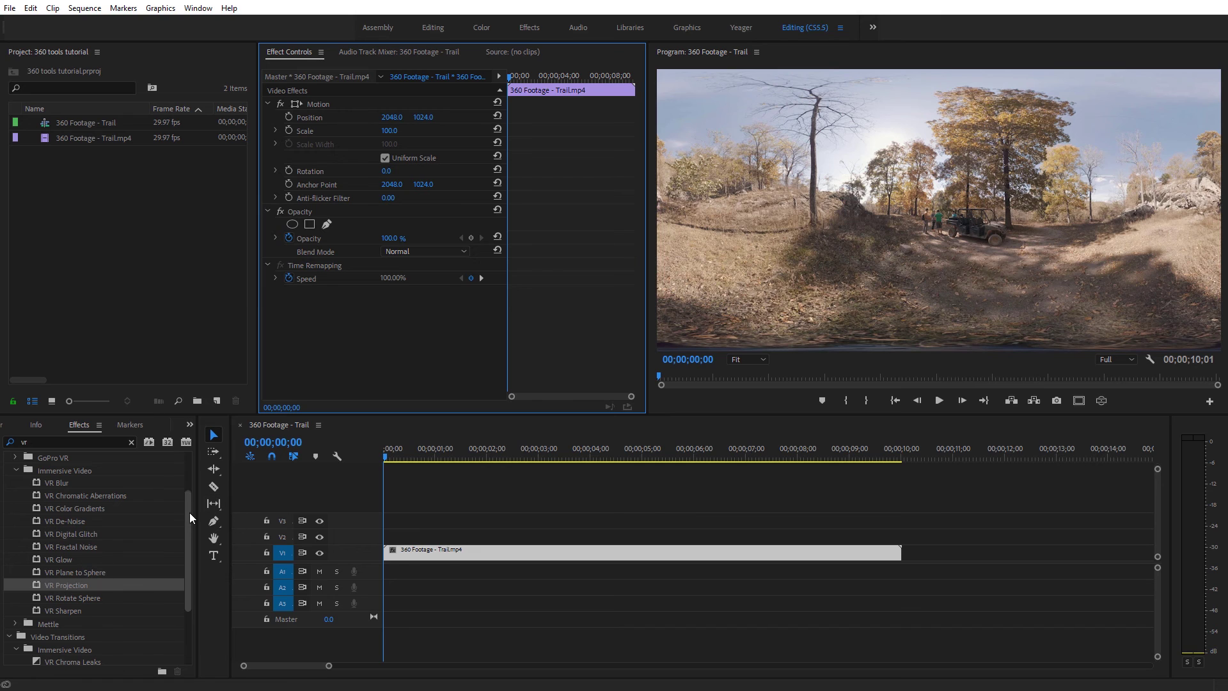
- Split the trail clip about 3.6 seconds in and place the VR Chroma Leaks transition on the cut
{"action": "left_click_drag", "start_coordinate": [189, 513], "coordinate": [187, 574]}
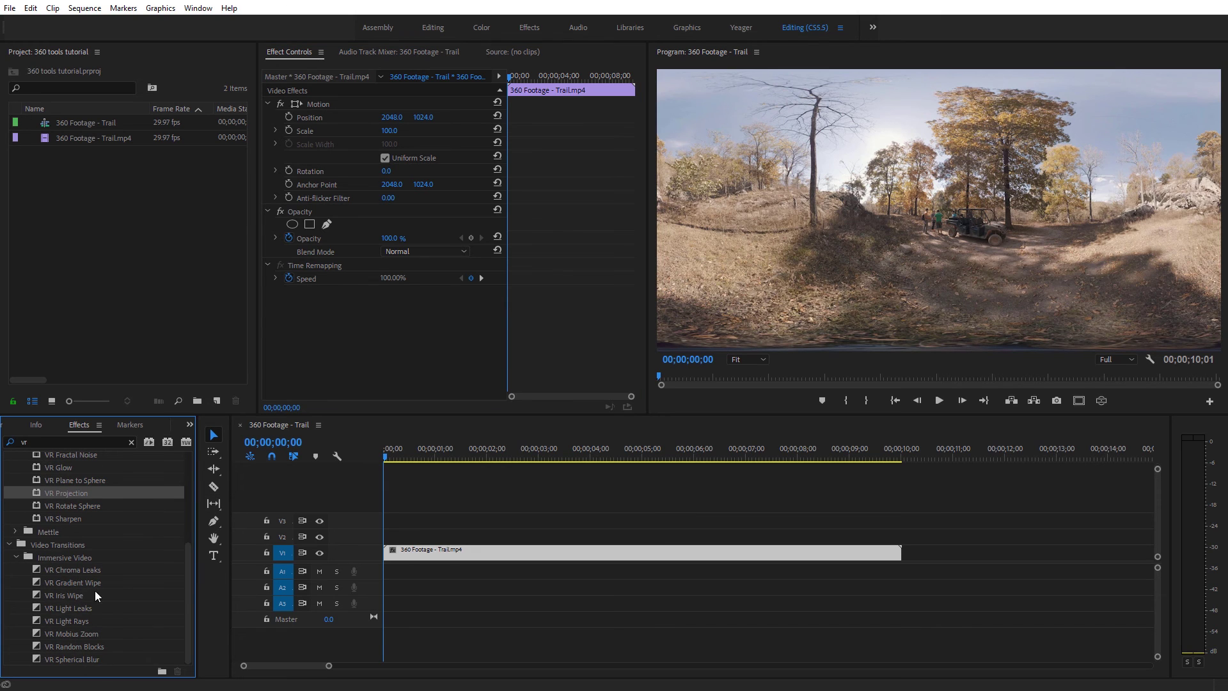
{"action": "key", "text": "c"}
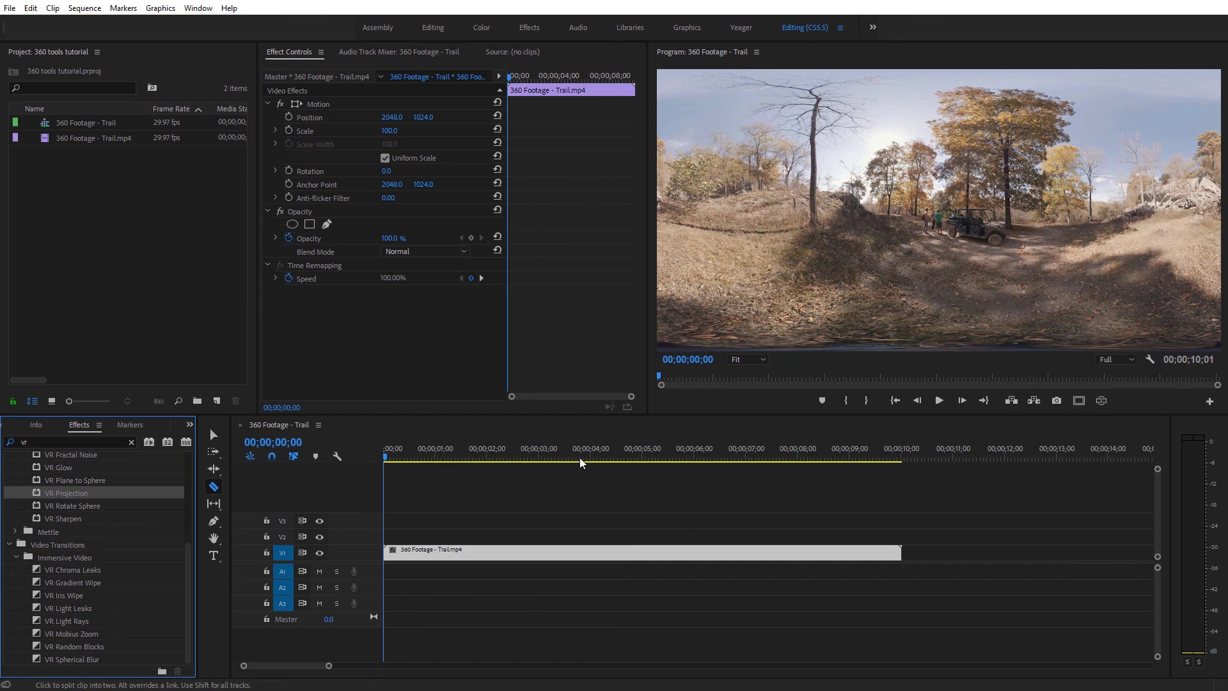
{"action": "left_click", "coordinate": [572, 552]}
{"action": "key", "text": "v"}
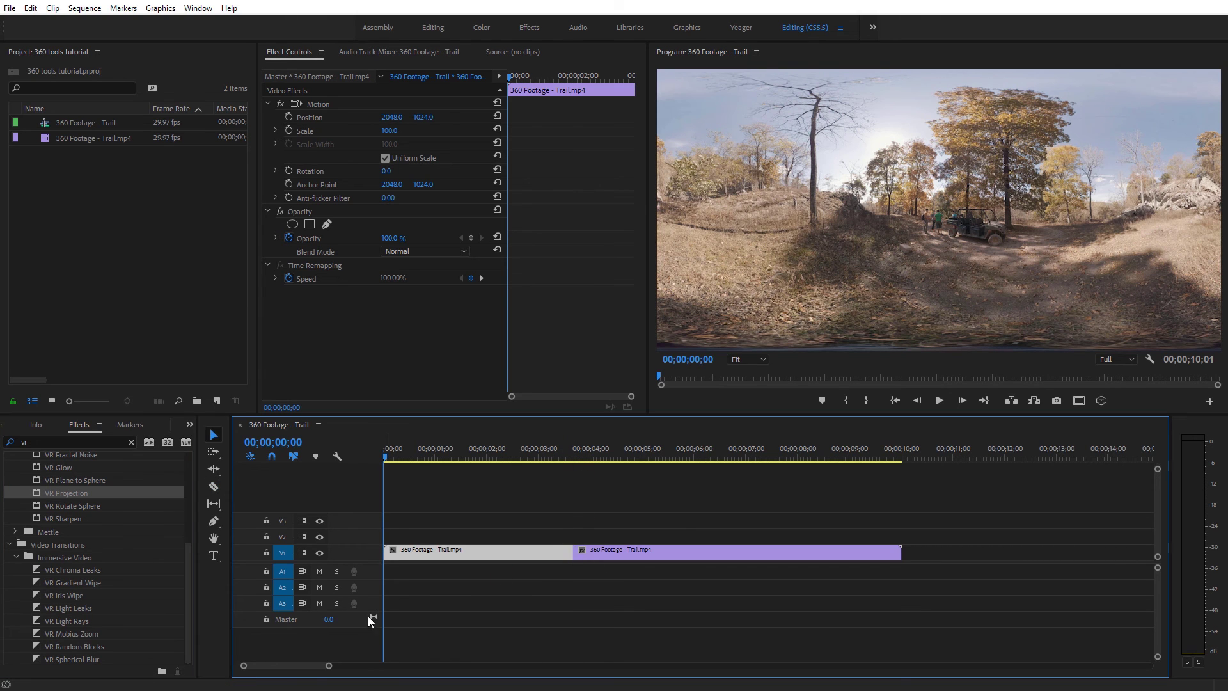
{"action": "left_click", "coordinate": [69, 584]}
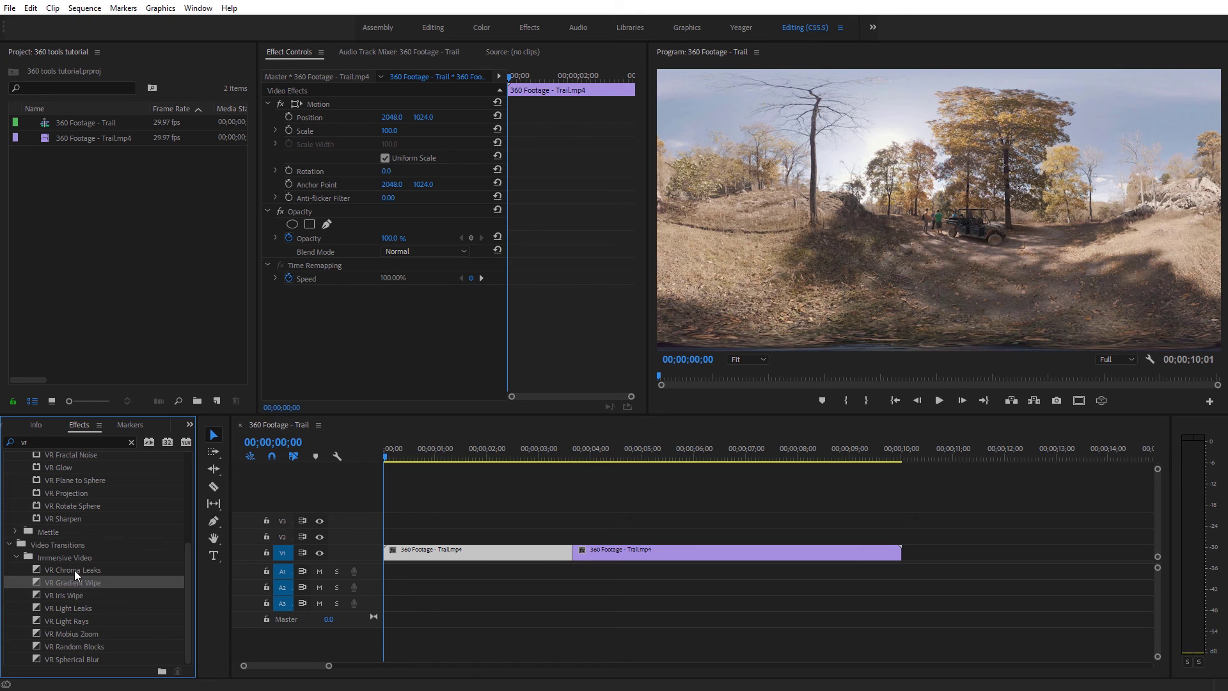
{"action": "left_click_drag", "start_coordinate": [74, 570], "coordinate": [593, 560]}
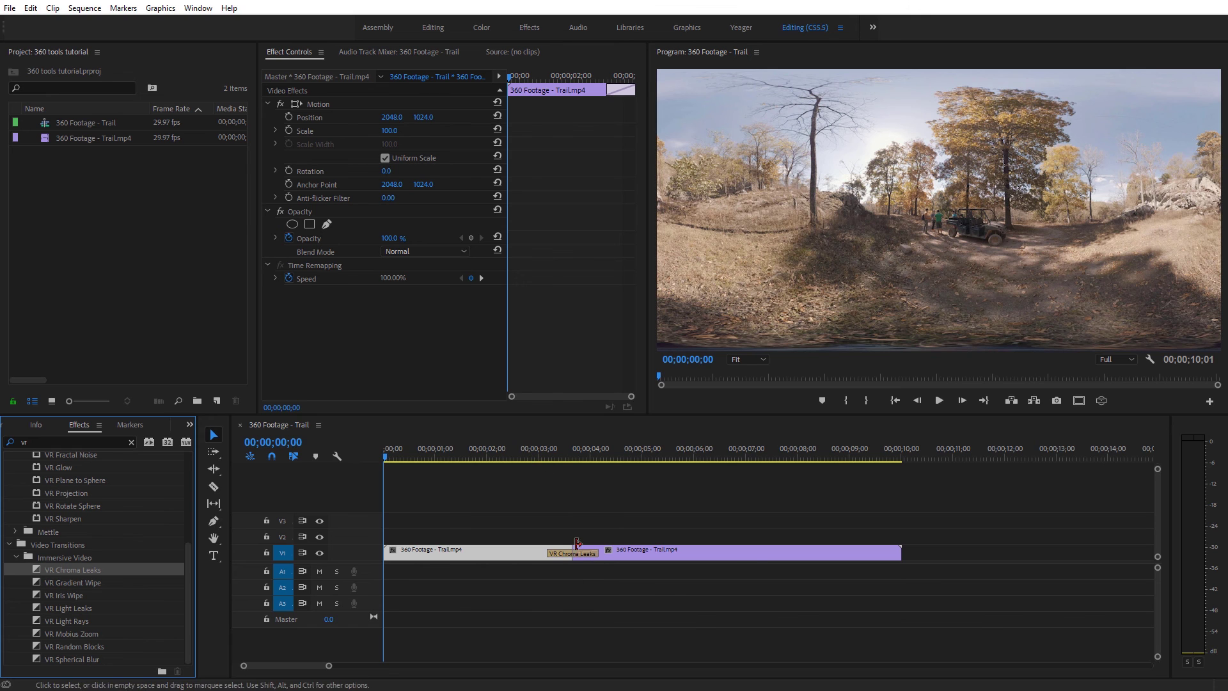
- Scrub through the VR Chroma Leaks transition and set its Horizontal Leak Strength to 0
{"action": "left_click", "coordinate": [525, 453]}
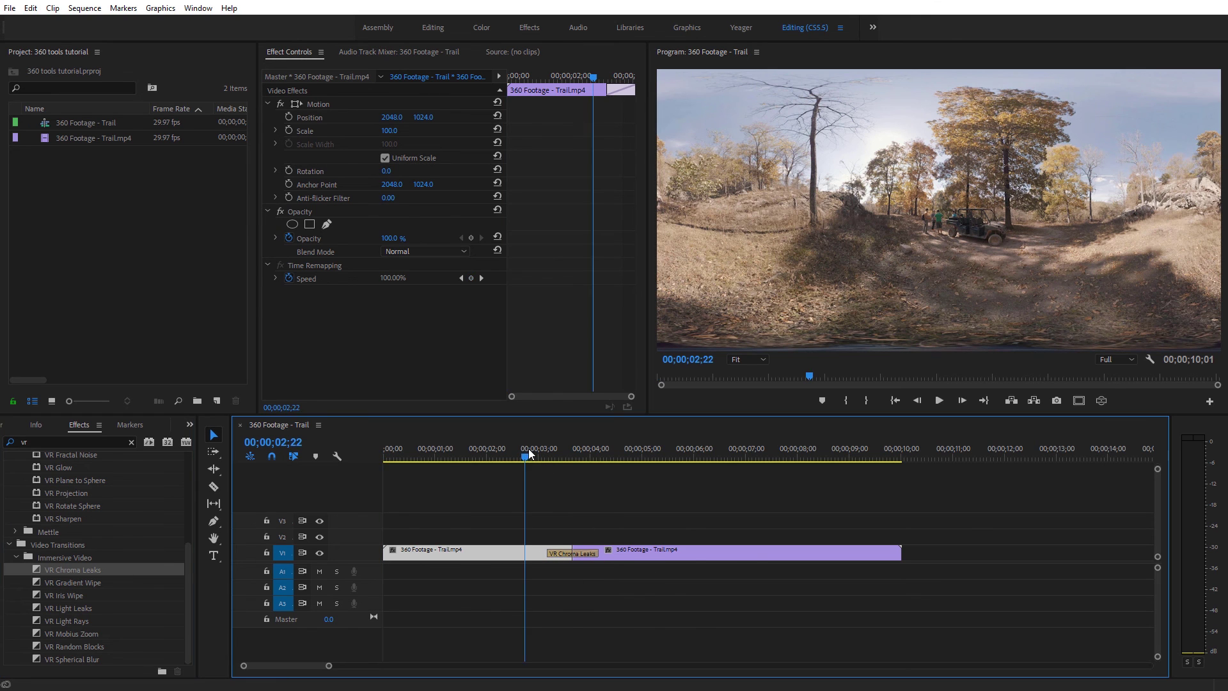
{"action": "left_click_drag", "start_coordinate": [528, 448], "coordinate": [597, 450]}
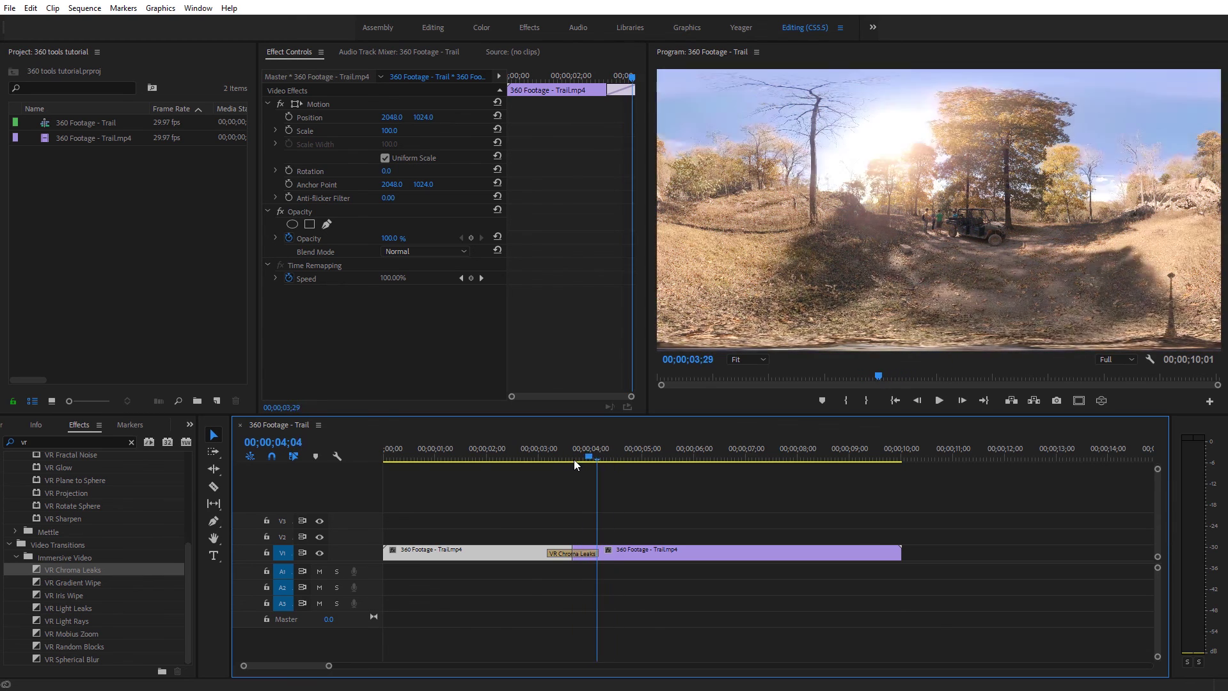
{"action": "left_click", "coordinate": [574, 460]}
{"action": "left_click", "coordinate": [586, 554]}
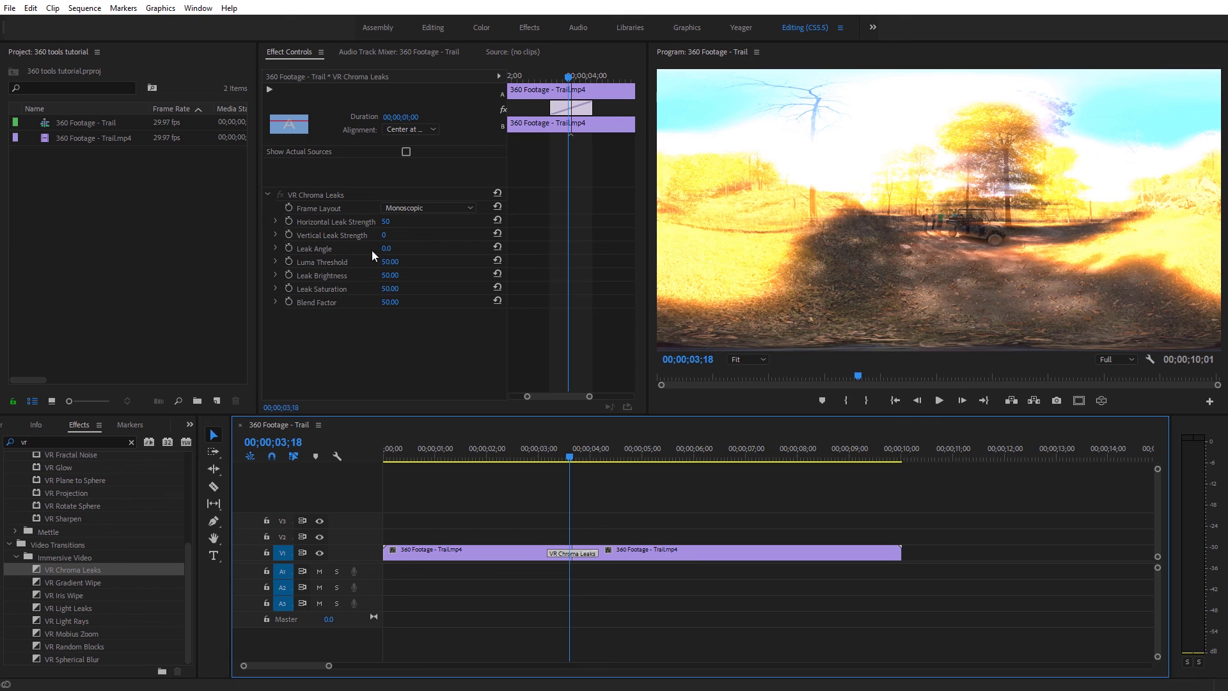
{"action": "left_click", "coordinate": [386, 222]}
{"action": "type", "text": "0"}
{"action": "key", "text": "Return"}
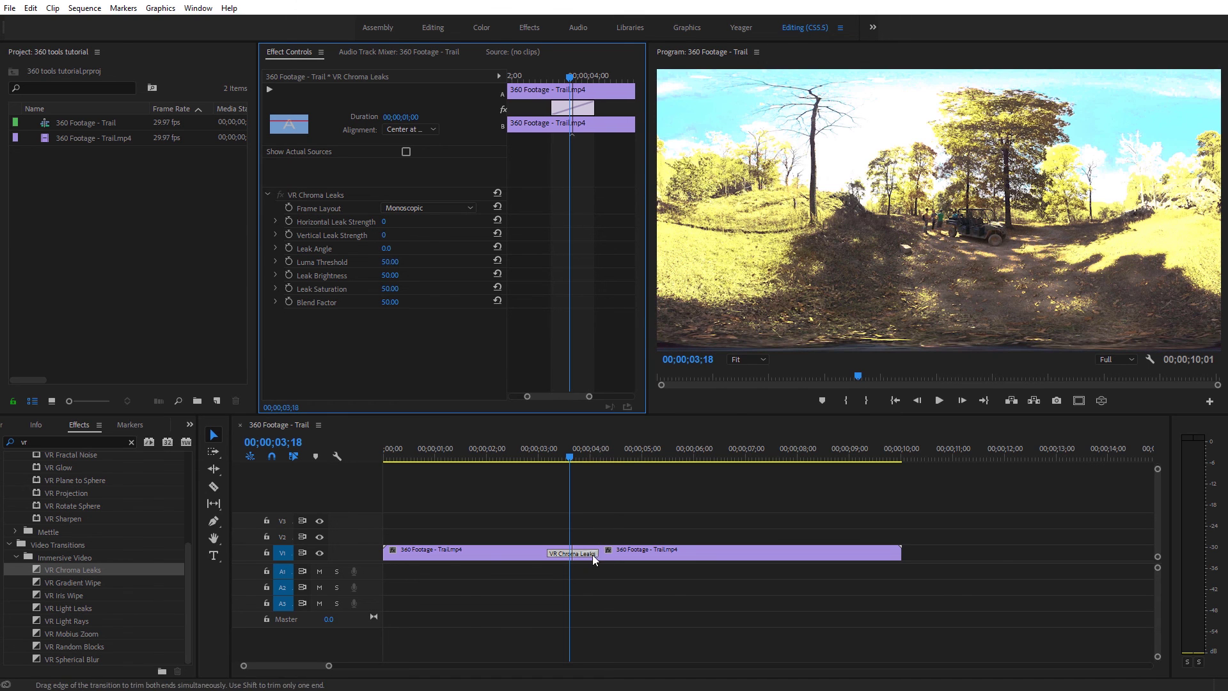
- Lengthen the VR Chroma Leaks transition to a duration of 00;00;02;14 and scrub through the result
{"action": "left_click_drag", "start_coordinate": [593, 554], "coordinate": [636, 554]}
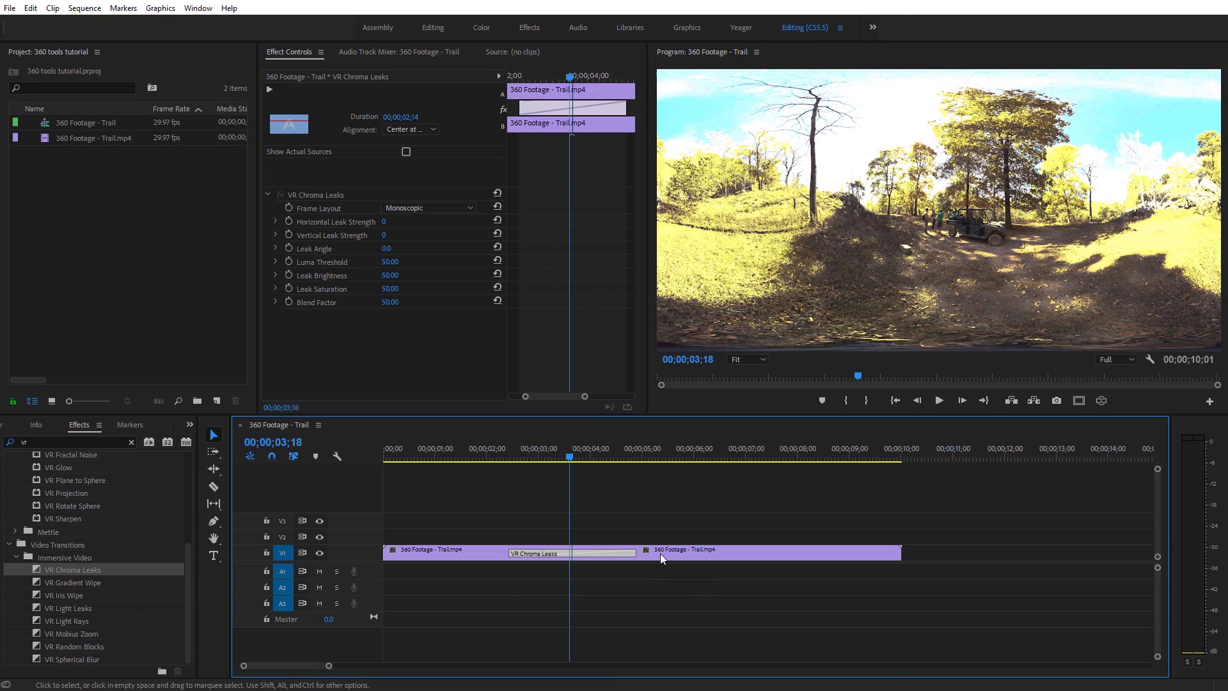
{"action": "left_click_drag", "start_coordinate": [569, 459], "coordinate": [631, 463]}
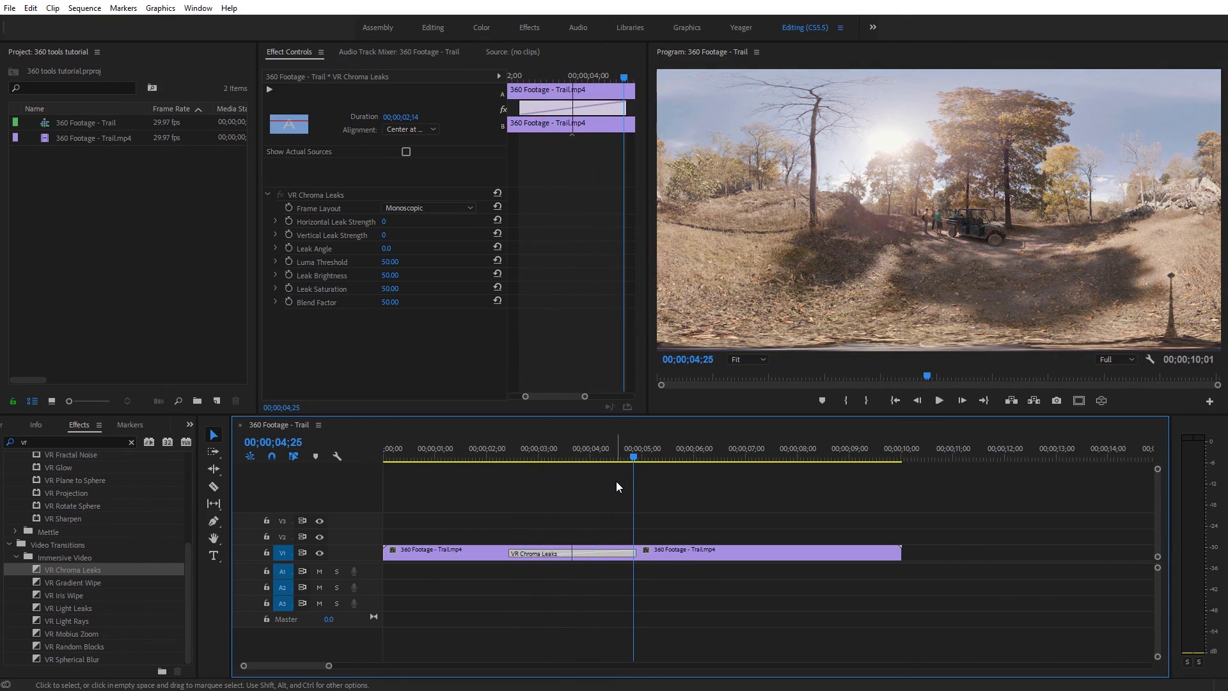